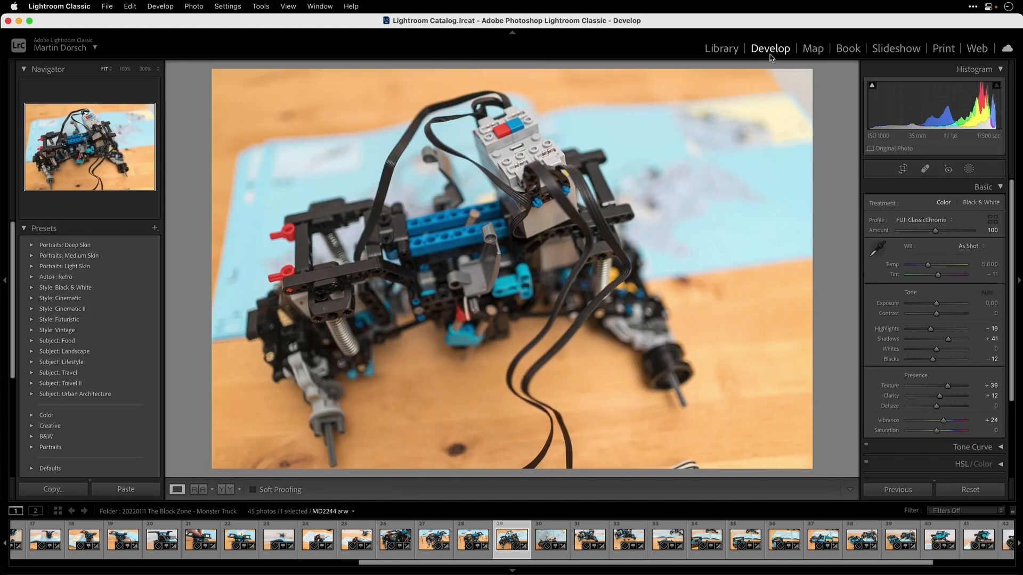
Set Exposure to +0.65 and Clarity to +26 for photo MD2244.arw
{"action": "left_click_drag", "start_coordinate": [936, 303], "coordinate": [940, 305]}
{"action": "left_click_drag", "start_coordinate": [940, 396], "coordinate": [946, 400]}
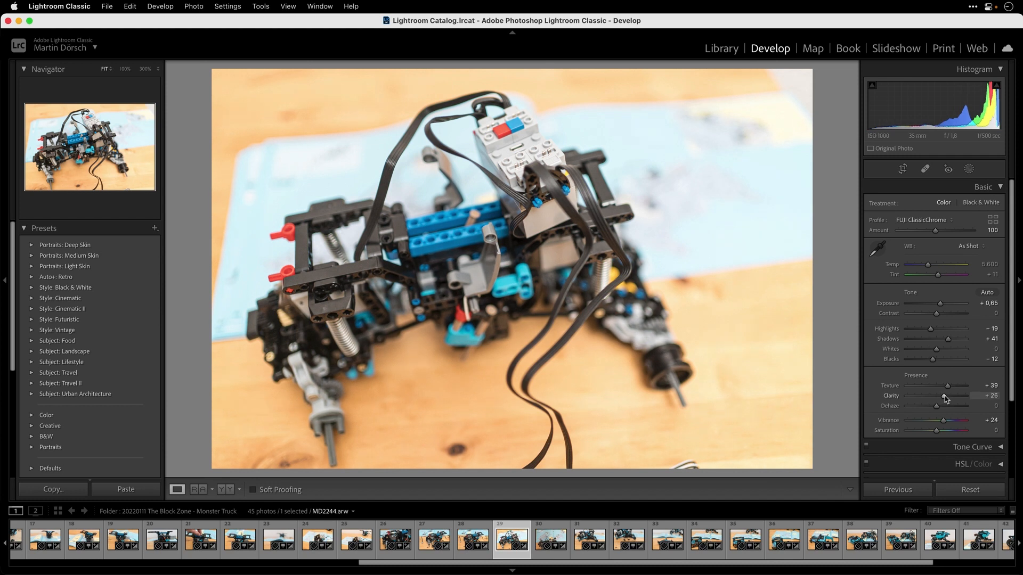
Return to the Library grid and open photo 28 in Loupe view
{"action": "key", "text": "g"}
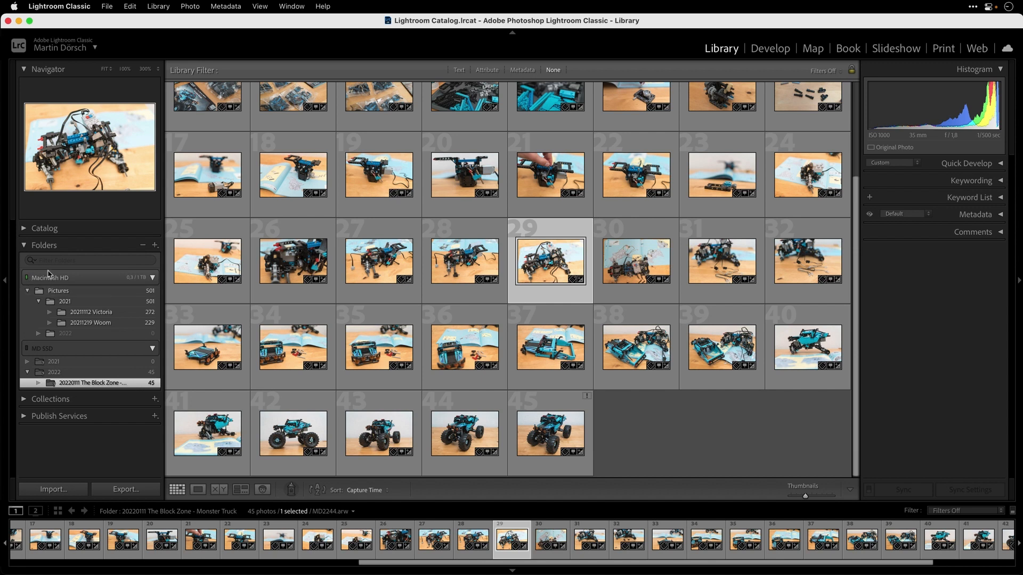
{"action": "left_click", "coordinate": [538, 434]}
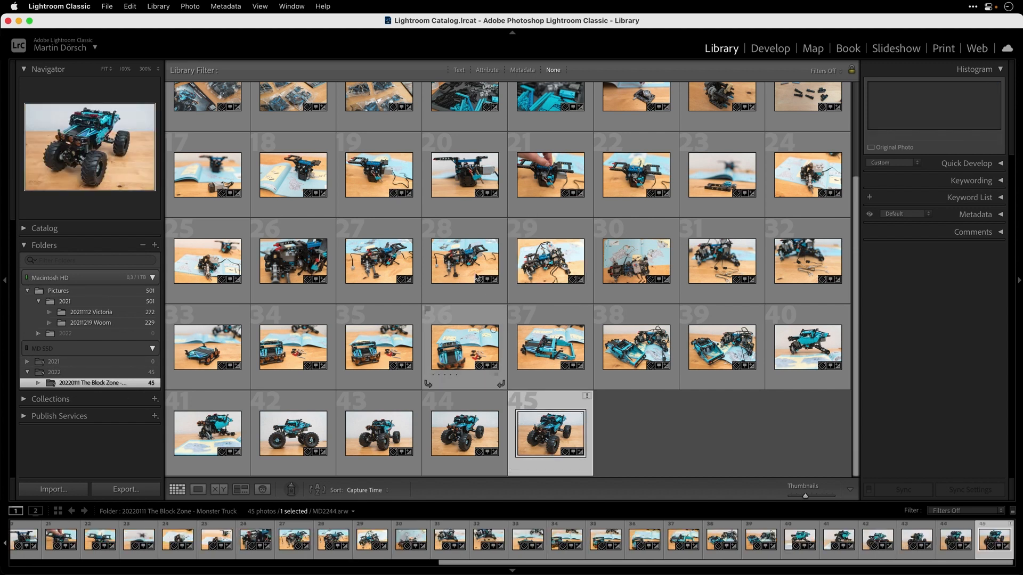
{"action": "left_click", "coordinate": [465, 261]}
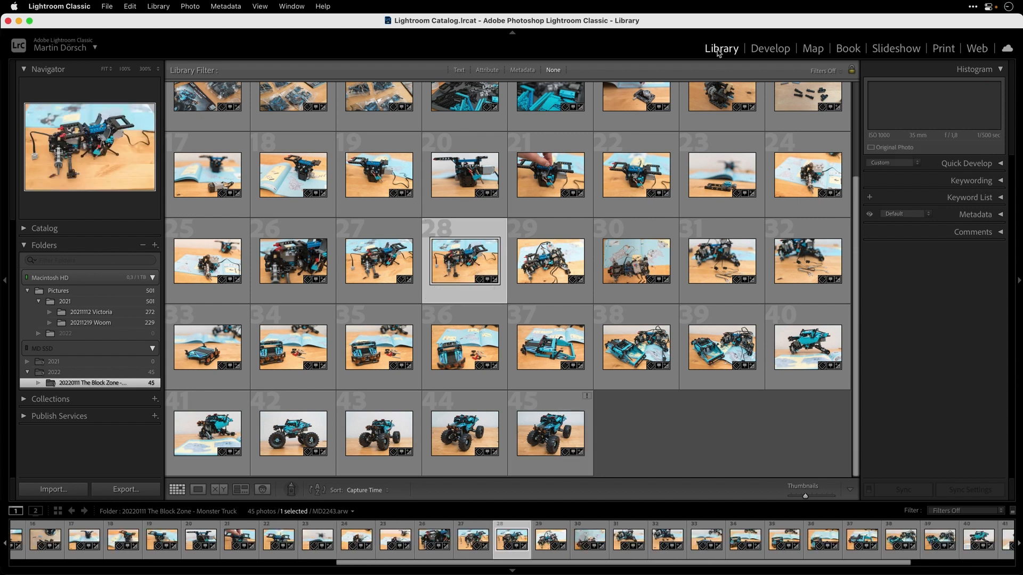
{"action": "double_click", "coordinate": [481, 238]}
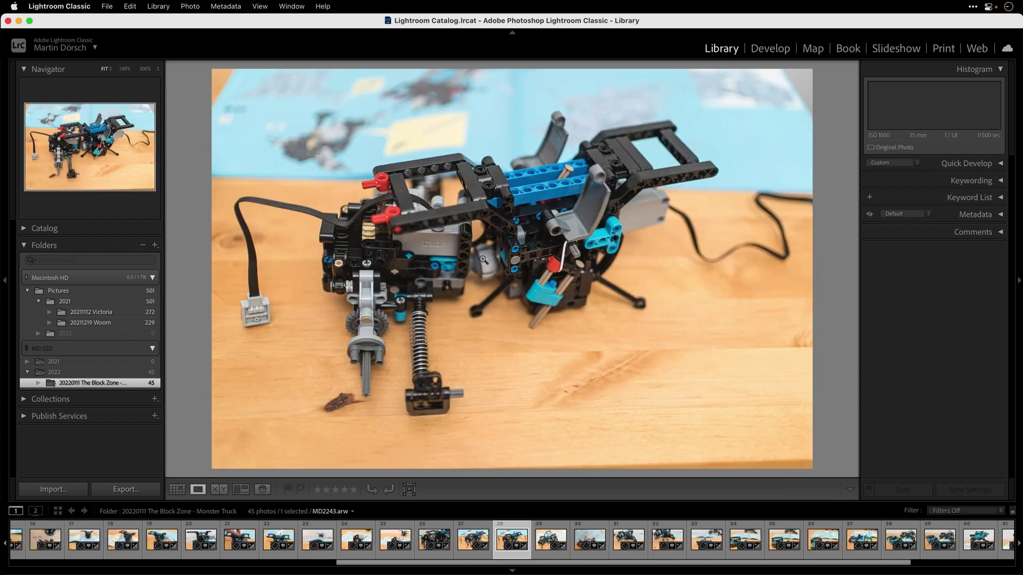
Advance through the photos to MD2246.arw and try to open it in the Develop module
{"action": "key", "text": "Right"}
{"action": "key", "text": "Right"}
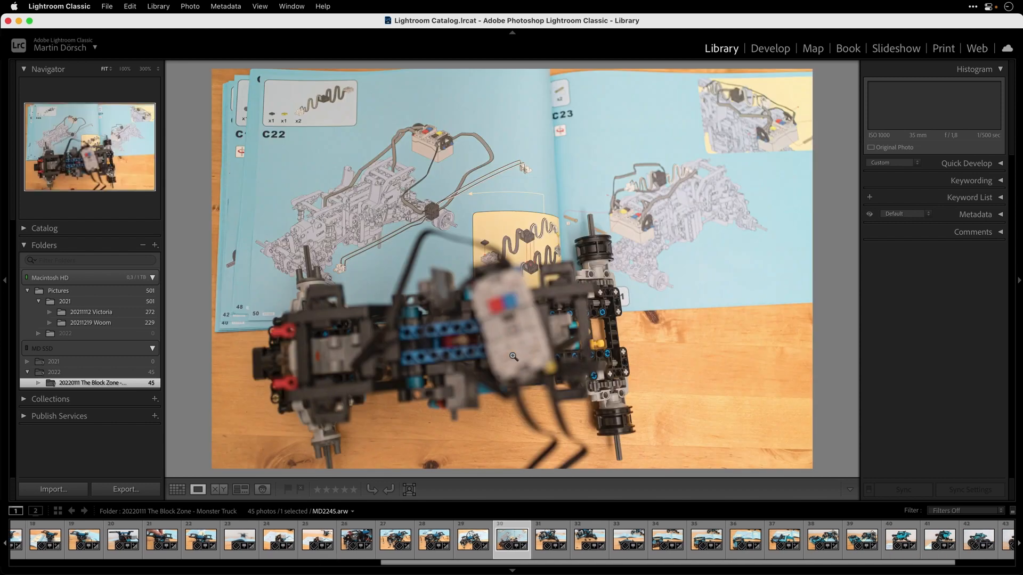
{"action": "key", "text": "Right"}
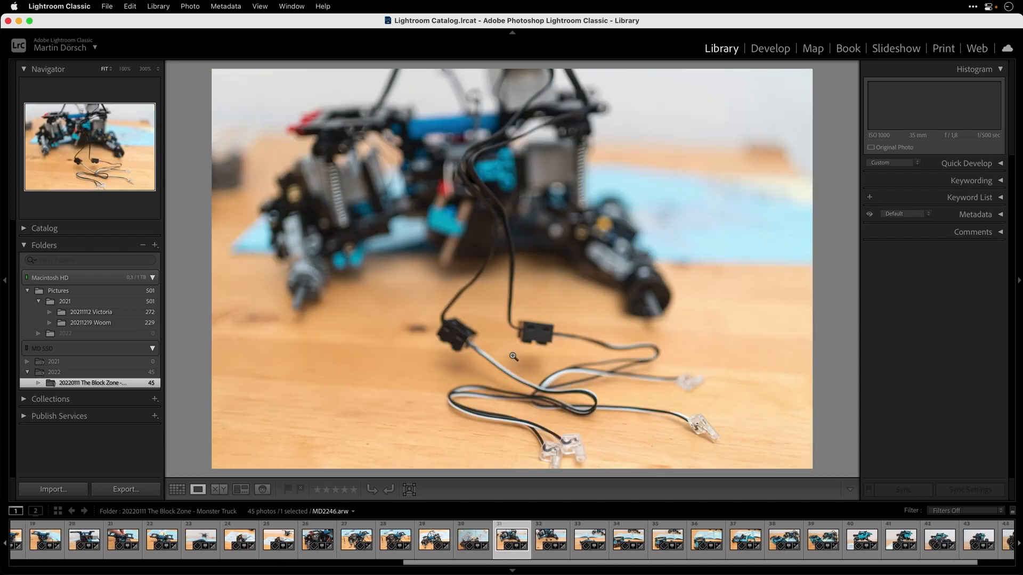
{"action": "key", "text": "d"}
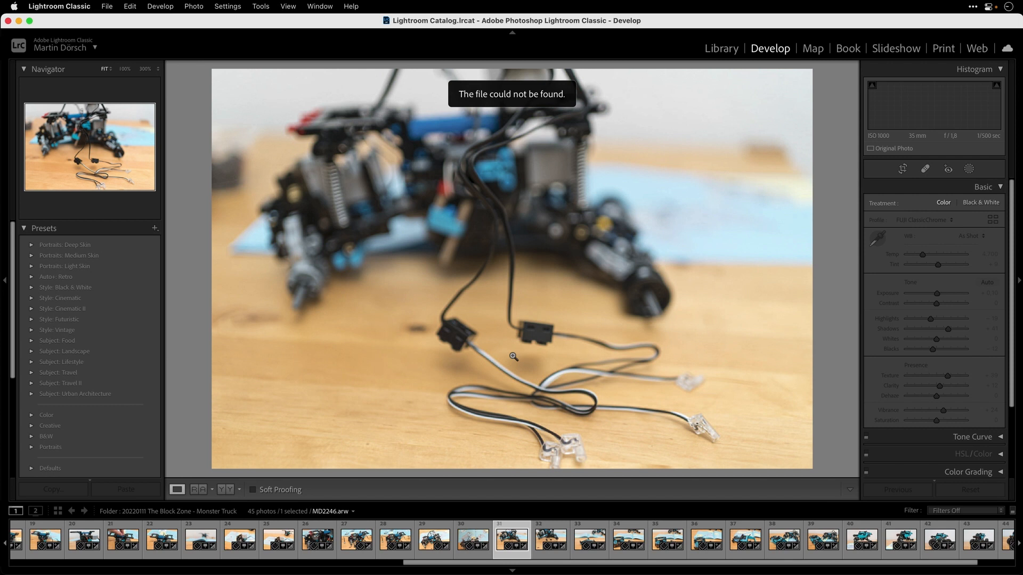
Reload photo MD2246.arw in Develop from the Library grid and advance to MD2248.arw
{"action": "key", "text": "g"}
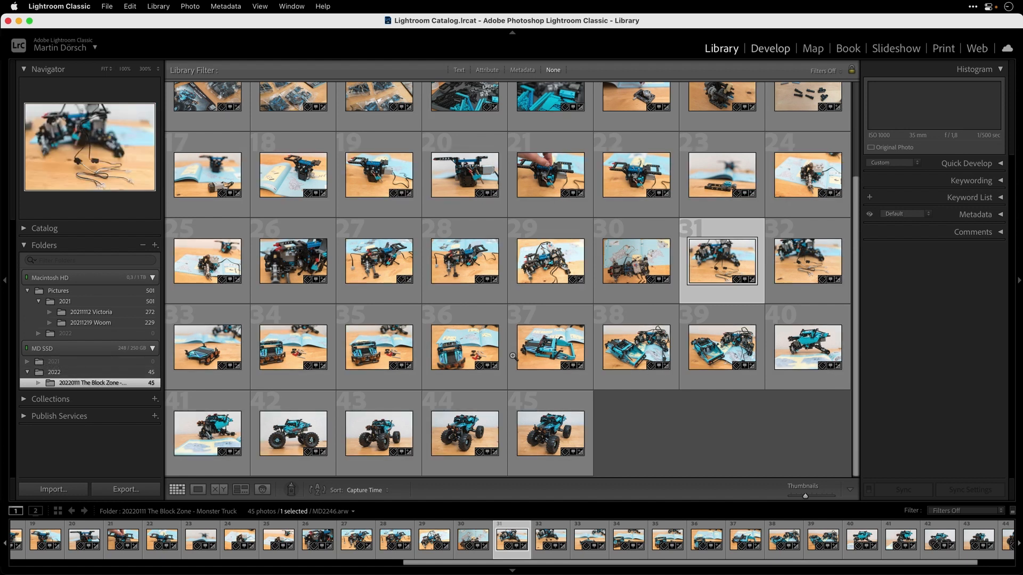
{"action": "key", "text": "d"}
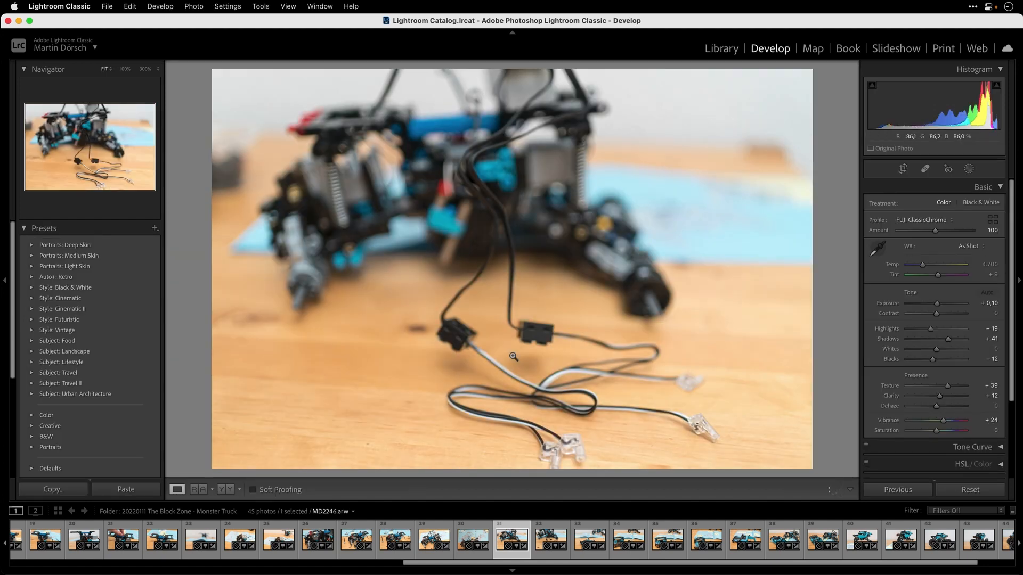
{"action": "key", "text": "Right"}
{"action": "key", "text": "Right"}
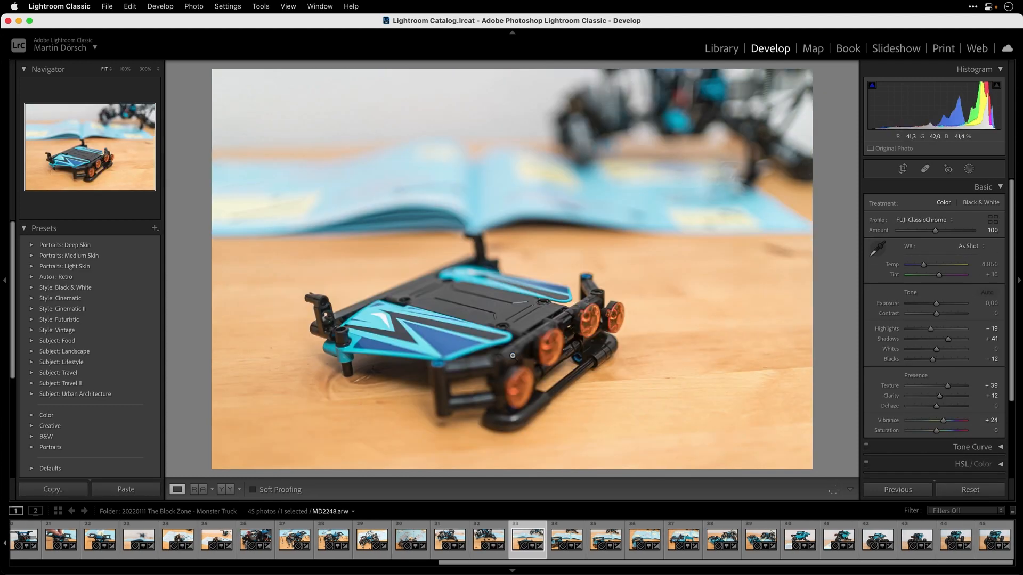
Select all photos of the Monster Truck folder in the Library grid and build Smart Previews for them
{"action": "key", "text": "g"}
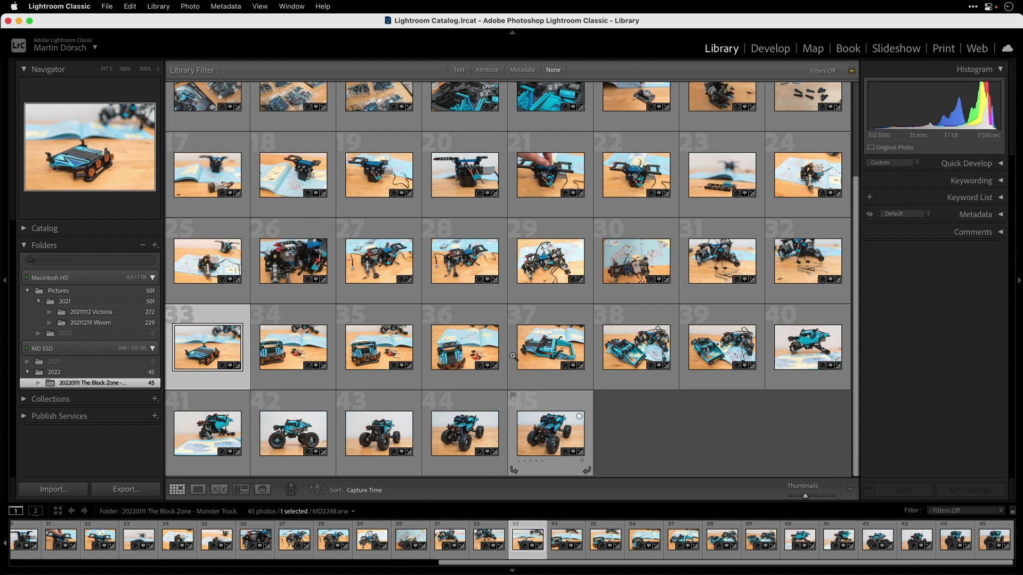
{"action": "key", "text": "End"}
{"action": "scroll", "coordinate": [513, 356], "scroll_direction": "up", "scroll_amount": 3}
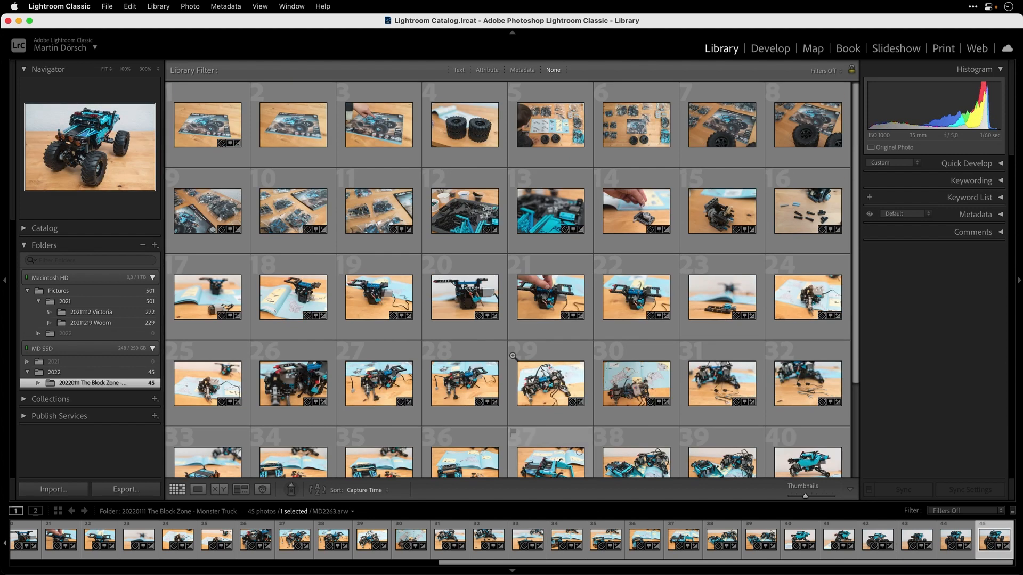
{"action": "key", "text": "super+a"}
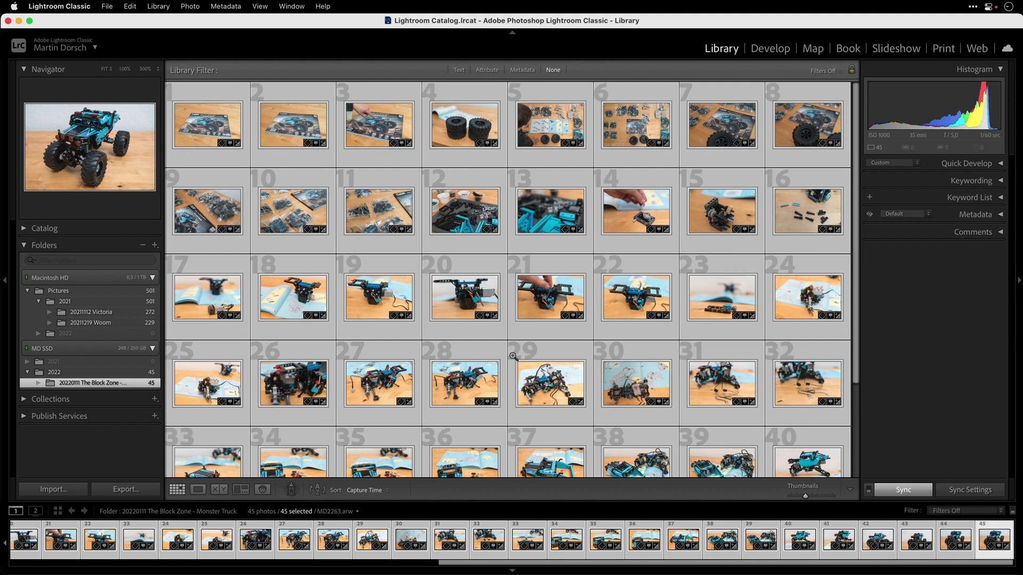
{"action": "left_click", "coordinate": [158, 6]}
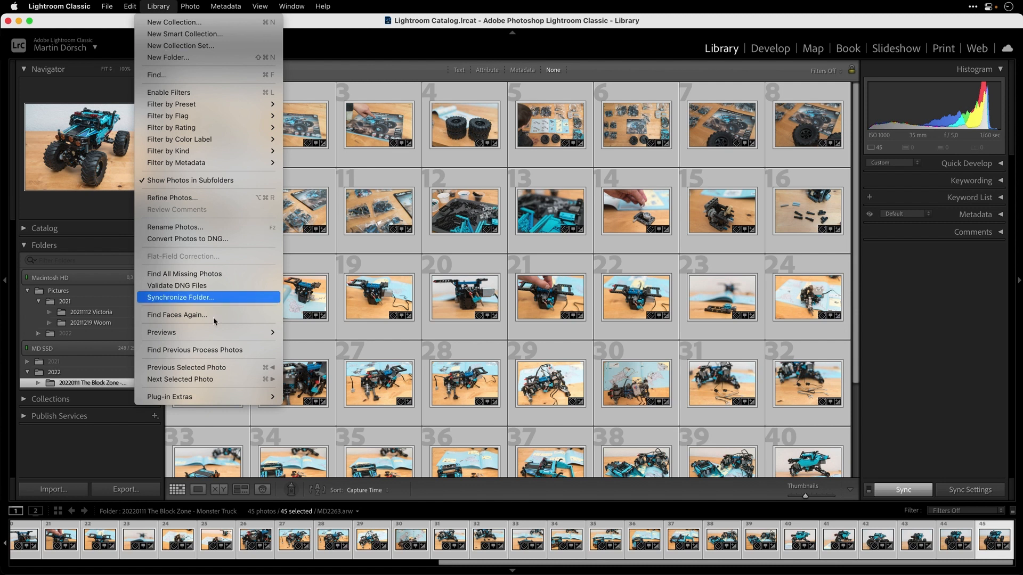
{"action": "mouse_move", "coordinate": [218, 333]}
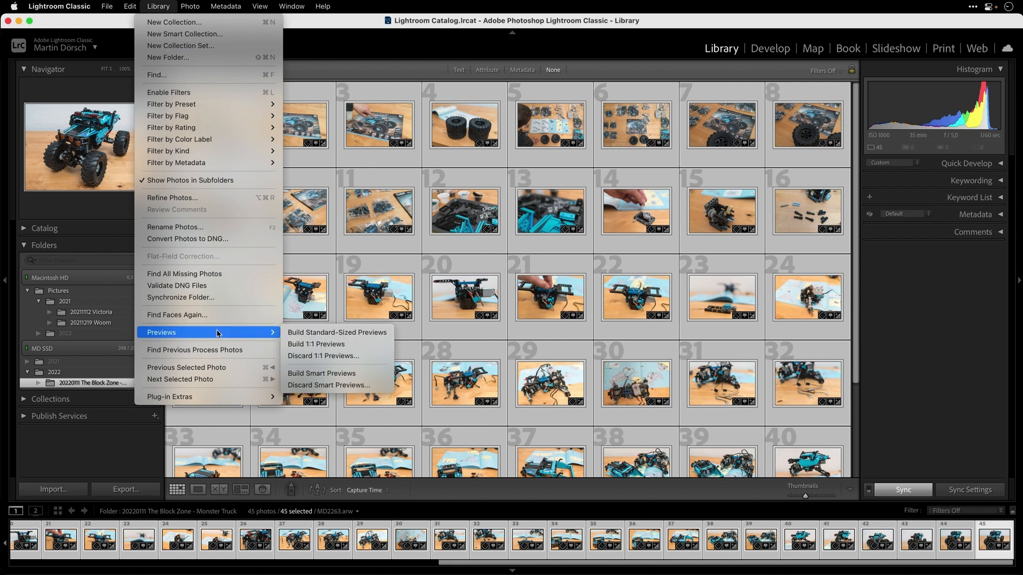
{"action": "left_click", "coordinate": [368, 377]}
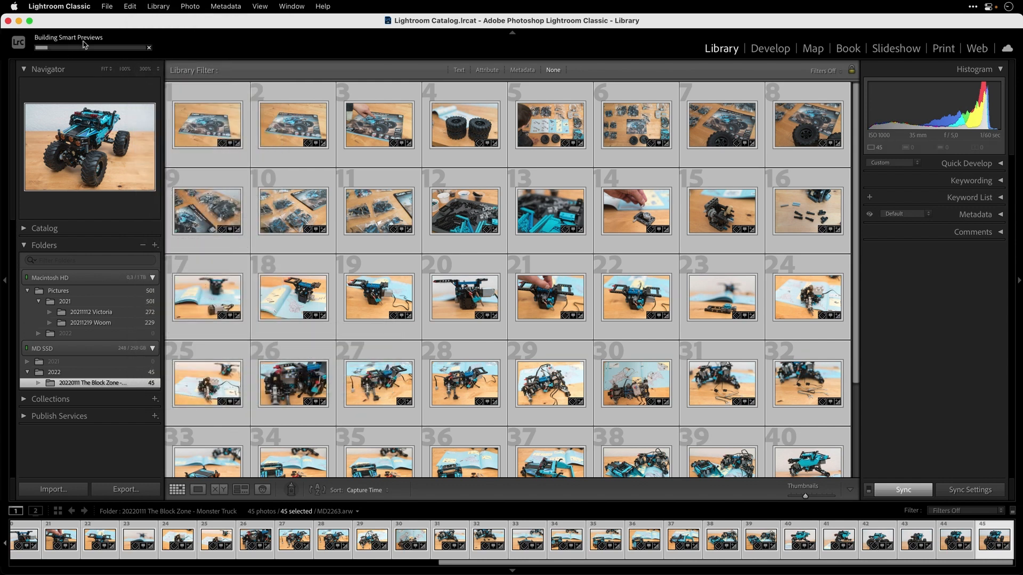
Select photo 29, acknowledge the Smart Previews message and open the photo in the Develop module
{"action": "left_click", "coordinate": [307, 163]}
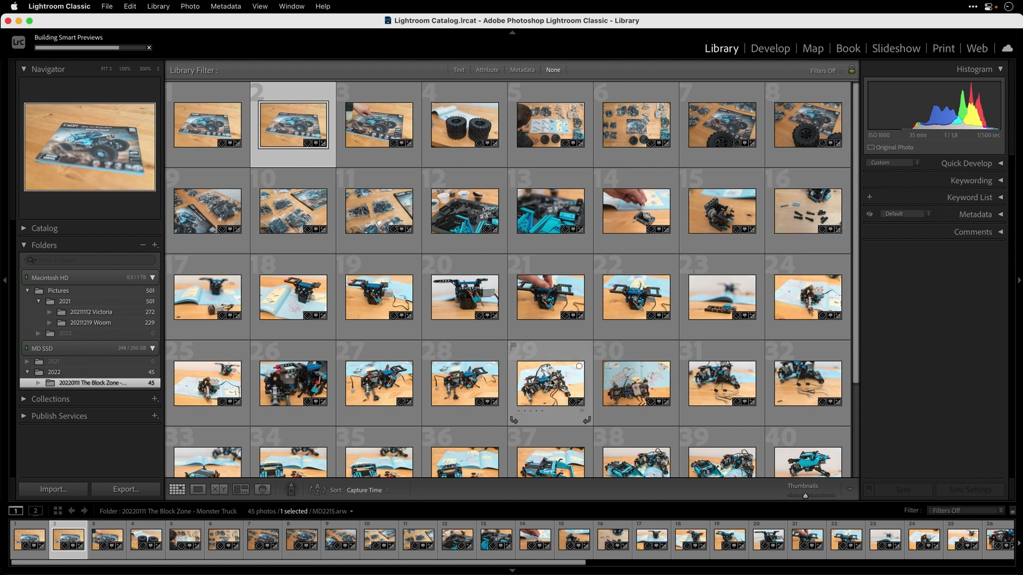
{"action": "left_click", "coordinate": [554, 384]}
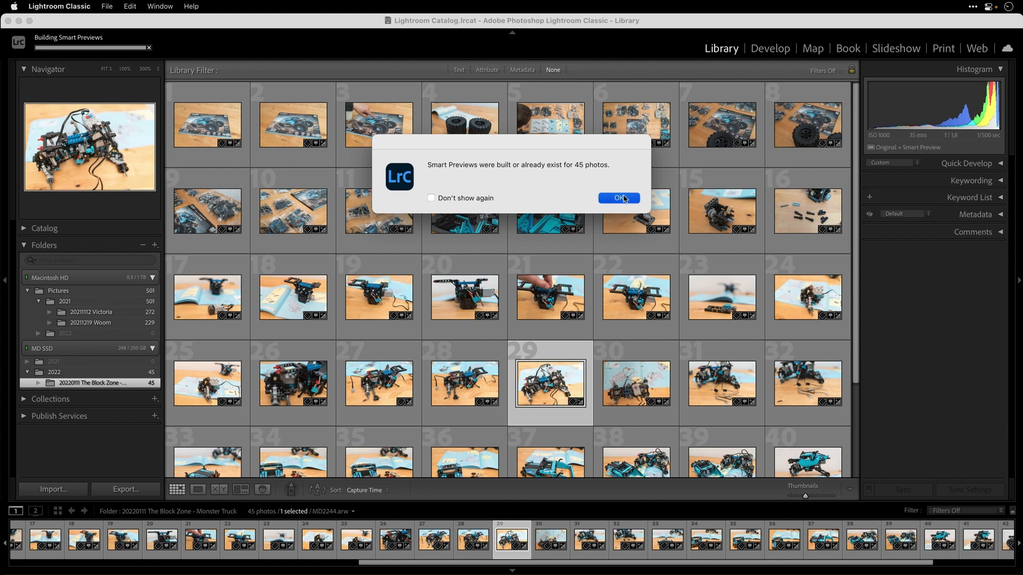
{"action": "key", "text": "Return"}
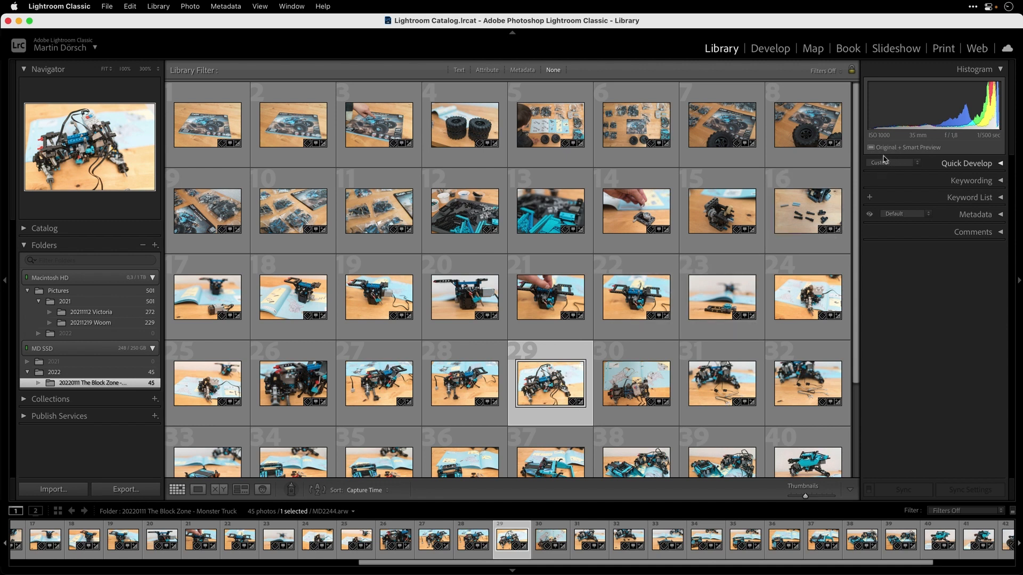
{"action": "left_click", "coordinate": [772, 50]}
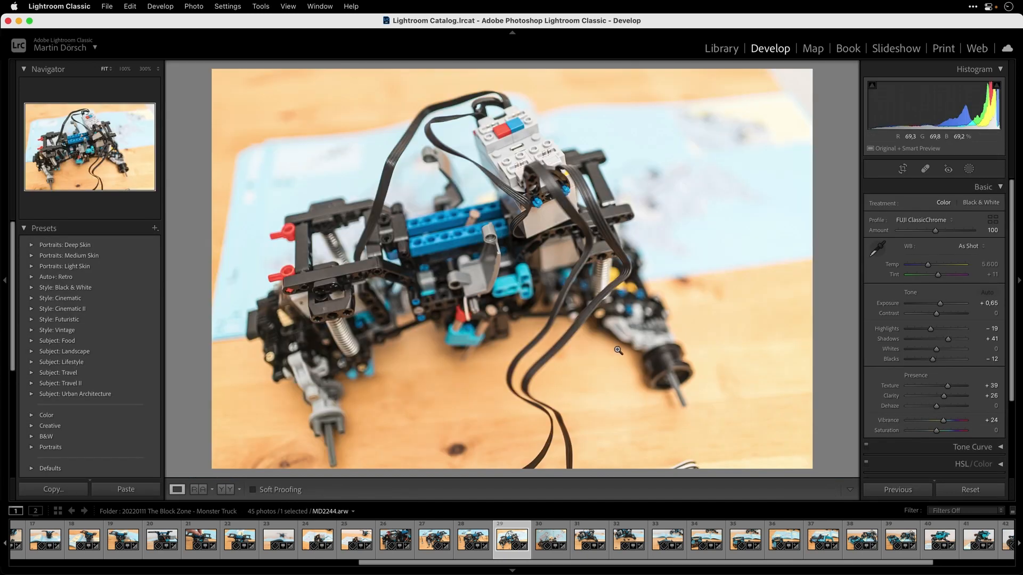
Go back to photo MD2242.arw and set its Vibrance to +47 and Shadows to +61
{"action": "key", "text": "Left"}
{"action": "key", "text": "Left"}
{"action": "key", "text": "Left"}
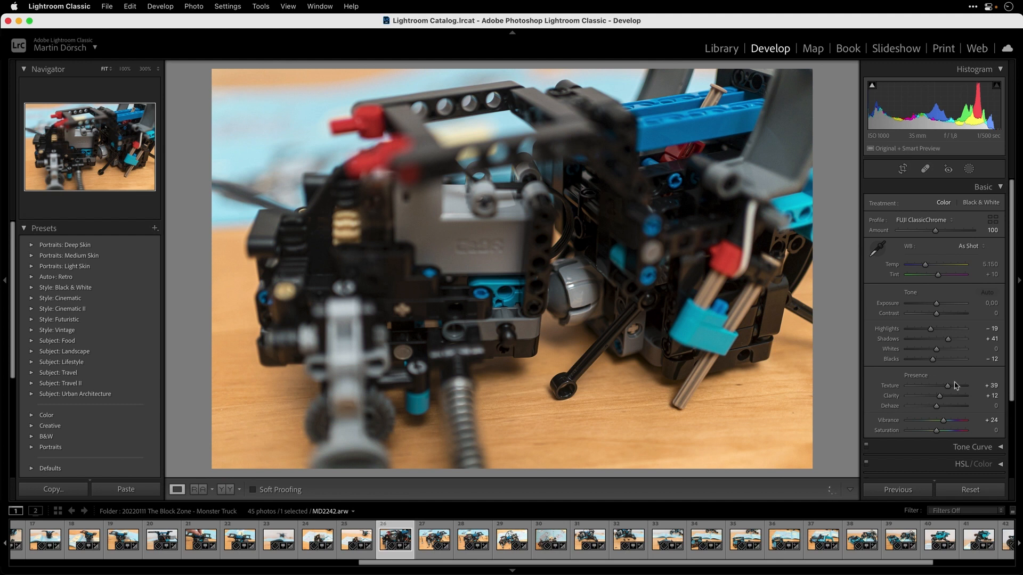
{"action": "left_click_drag", "start_coordinate": [943, 421], "coordinate": [950, 420]}
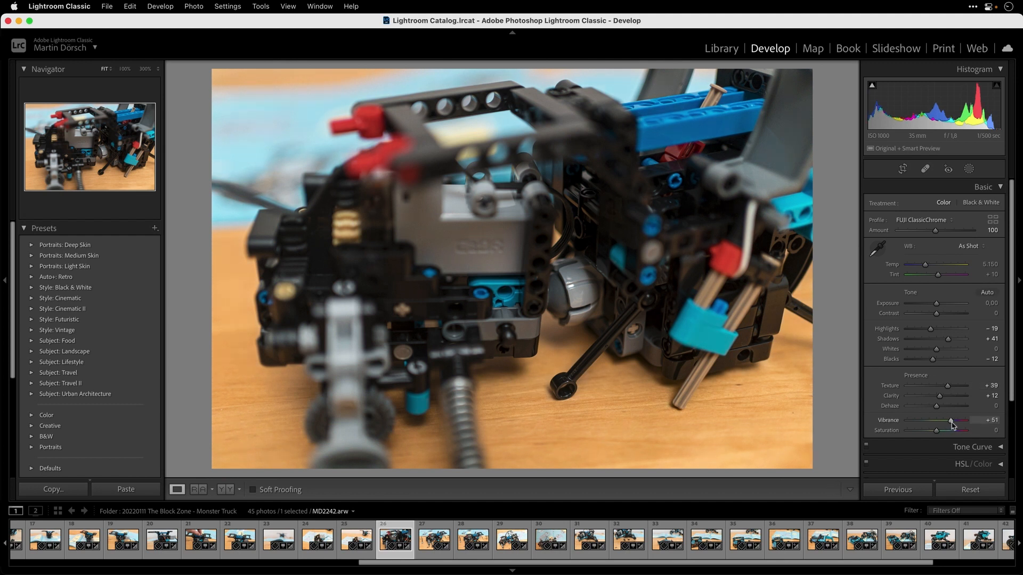
{"action": "left_click_drag", "start_coordinate": [950, 340], "coordinate": [957, 340]}
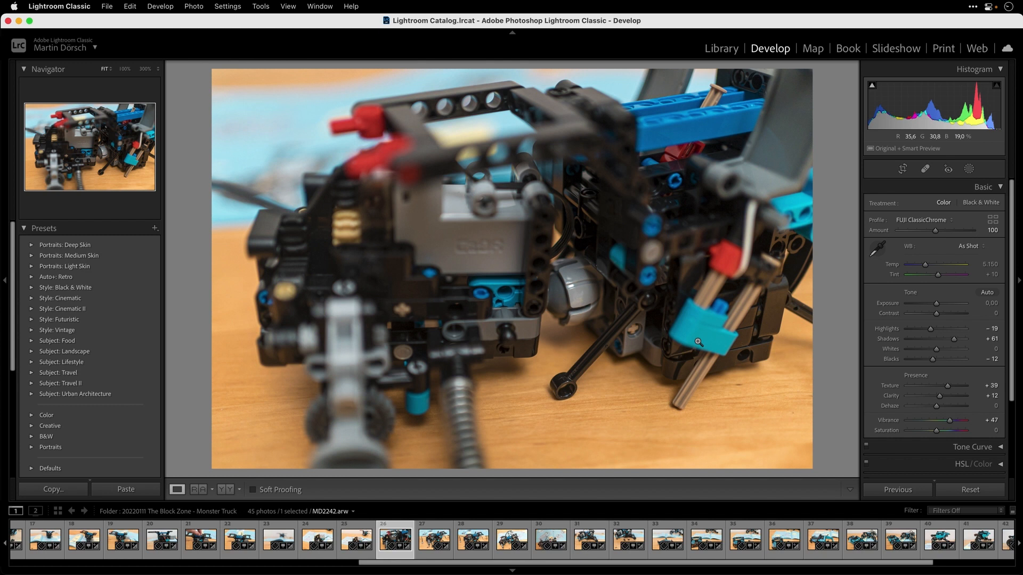
Return to the Library grid, select photo 20 in the Monster Truck folder and open it in Develop
{"action": "key", "text": "g"}
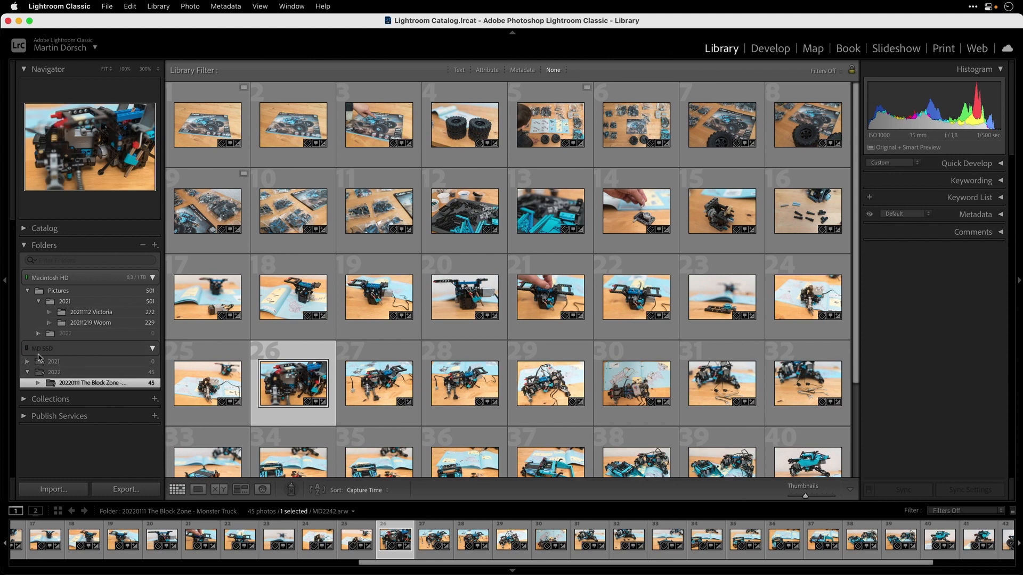
{"action": "left_click", "coordinate": [378, 296]}
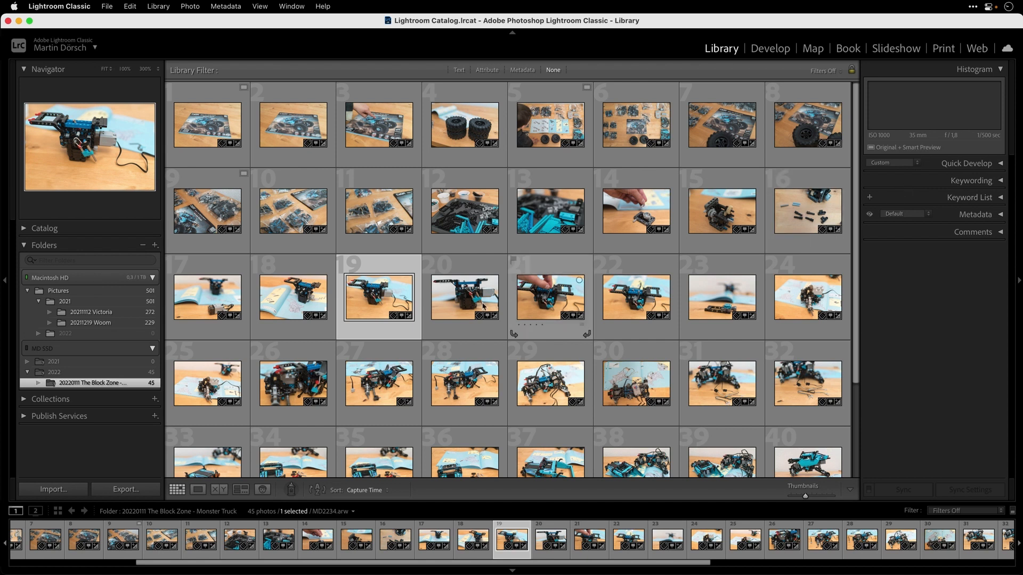
{"action": "left_click", "coordinate": [477, 334]}
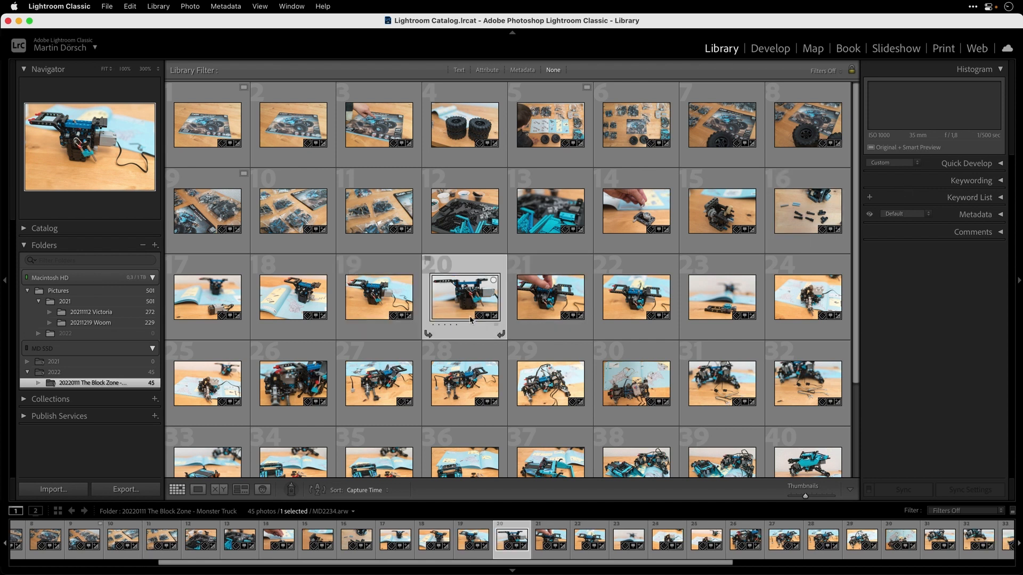
{"action": "left_click", "coordinate": [108, 323]}
{"action": "left_click", "coordinate": [111, 383]}
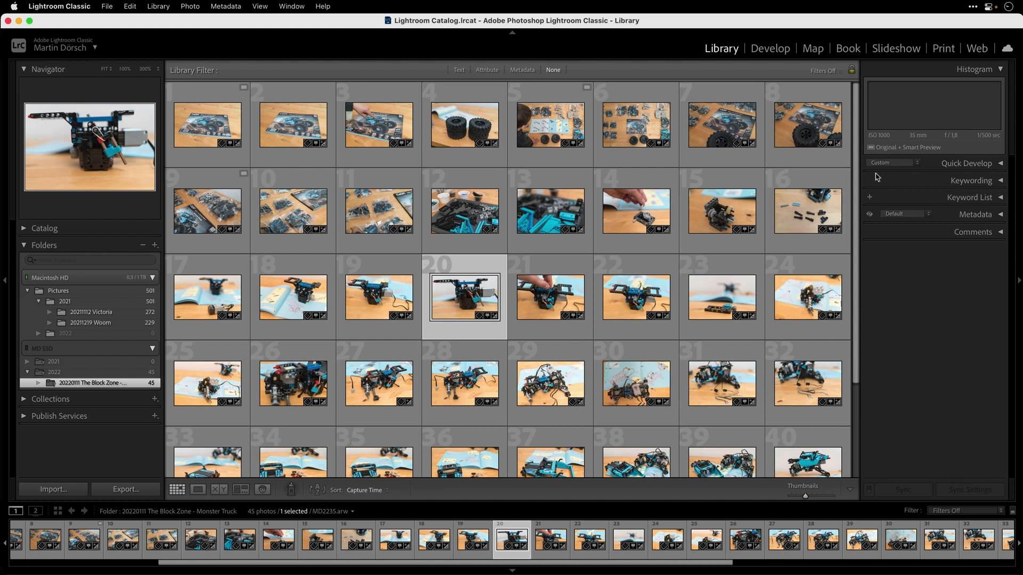
{"action": "left_click", "coordinate": [771, 49]}
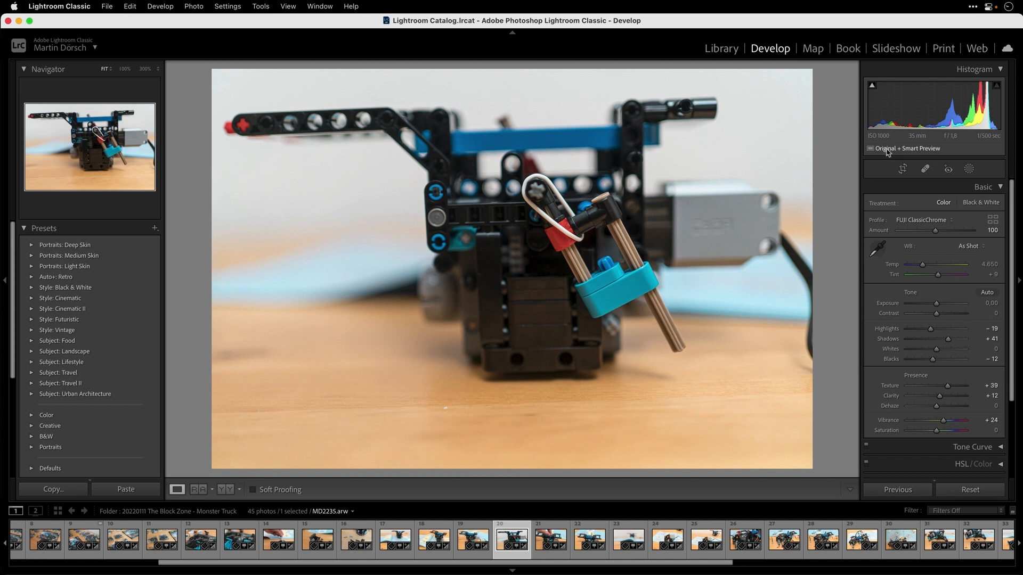
Set Exposure to +0.25, Shadows to +56 and Vibrance to +31 for photo MD2235.arw
{"action": "mouse_move", "coordinate": [888, 153]}
{"action": "left_click_drag", "start_coordinate": [937, 303], "coordinate": [938, 304]}
{"action": "left_click_drag", "start_coordinate": [948, 339], "coordinate": [951, 344]}
{"action": "left_click_drag", "start_coordinate": [943, 420], "coordinate": [945, 420]}
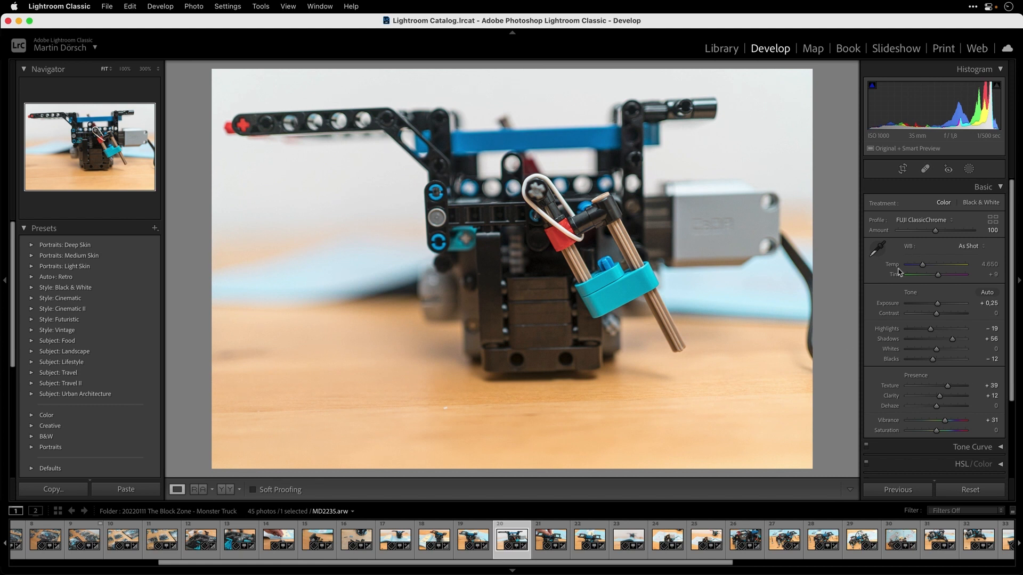
Return to the Library grid and show the catalog's Lightroom folder in Finder
{"action": "key", "text": "g"}
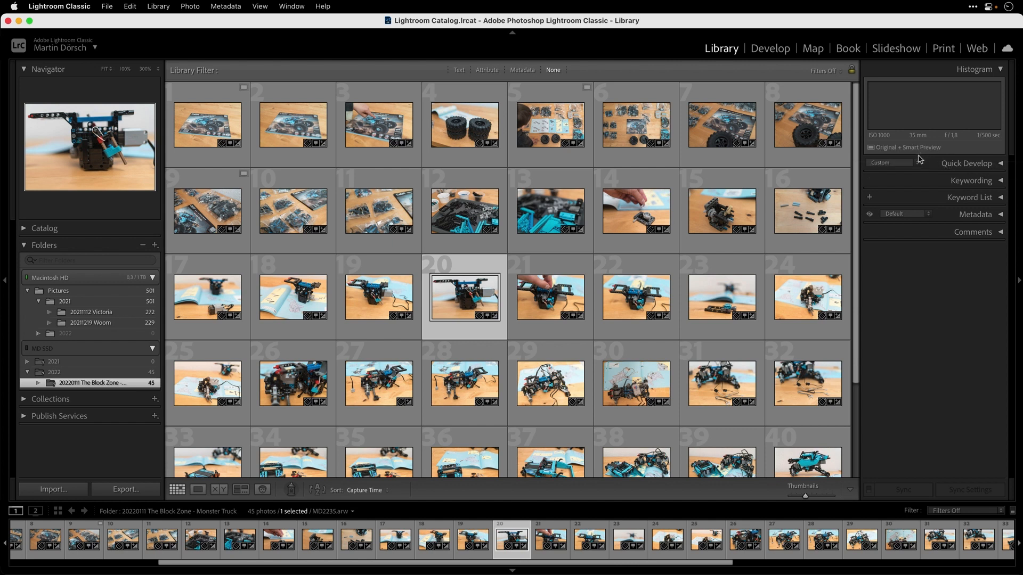
{"action": "left_click", "coordinate": [463, 21], "text": "super"}
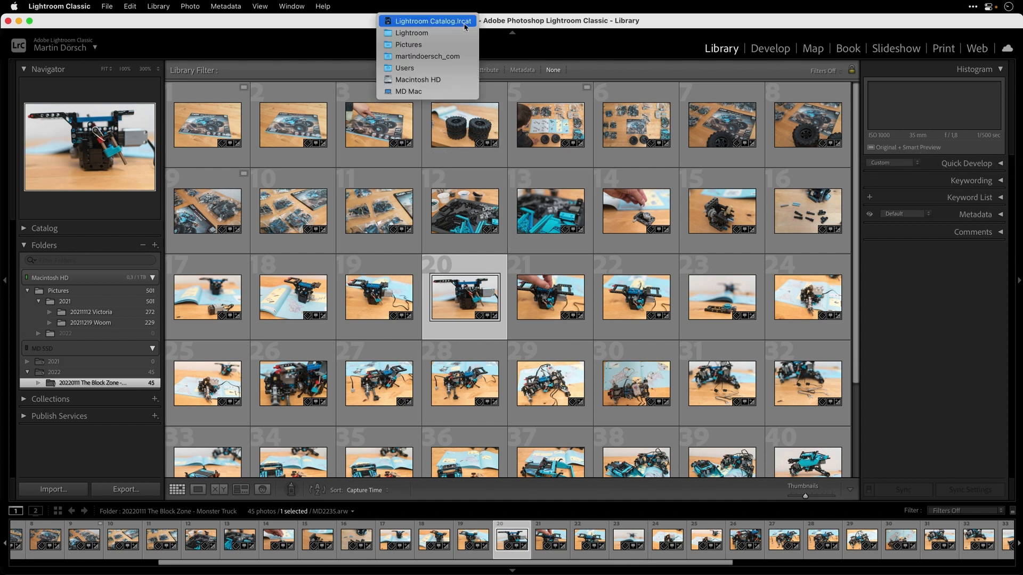
{"action": "left_click", "coordinate": [449, 34]}
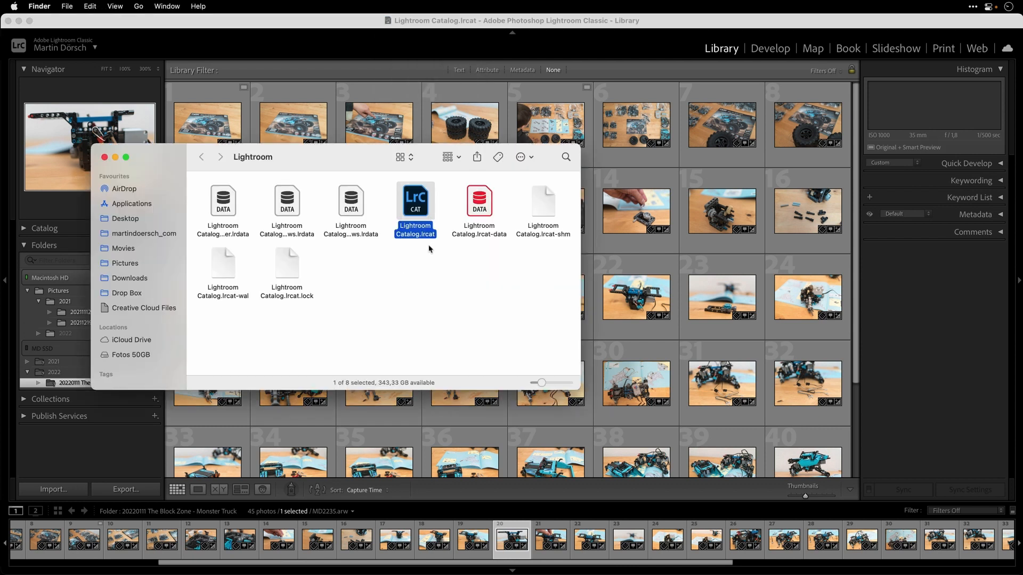
{"action": "left_click", "coordinate": [419, 259]}
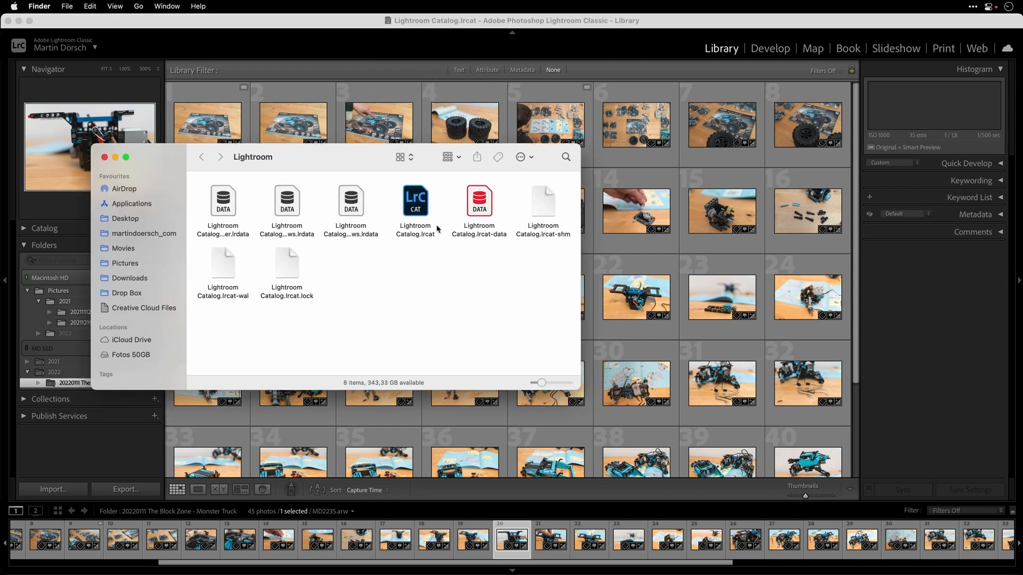
Select each of the three .lrdata files beside the Lightroom catalog in turn to examine them
{"action": "left_click", "coordinate": [234, 207]}
{"action": "left_click", "coordinate": [304, 201]}
{"action": "left_click", "coordinate": [362, 201]}
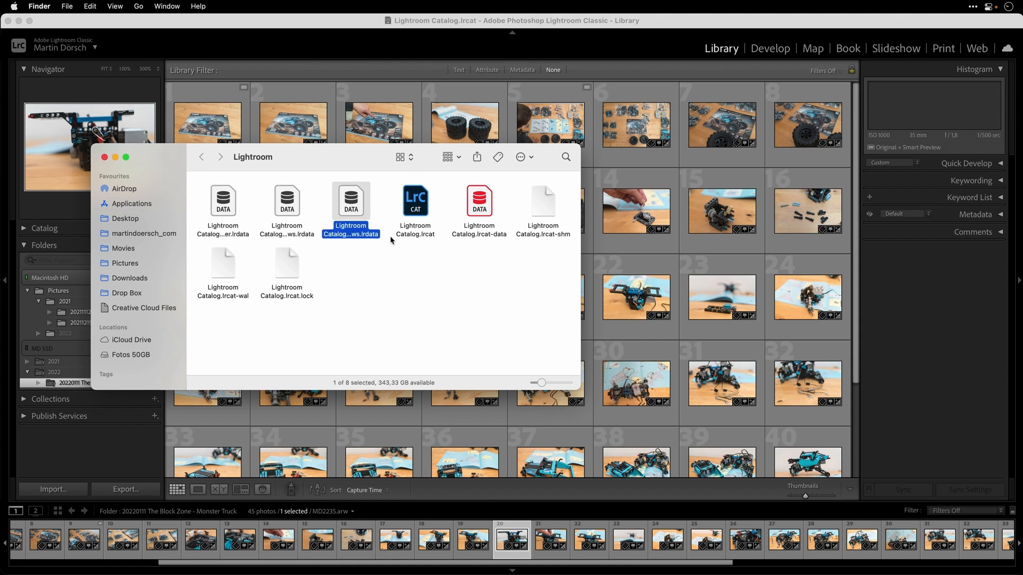
Preview the Lightroom Catalog Smart Previews.lrdata file with Quick Look to check its size
{"action": "key", "text": "space"}
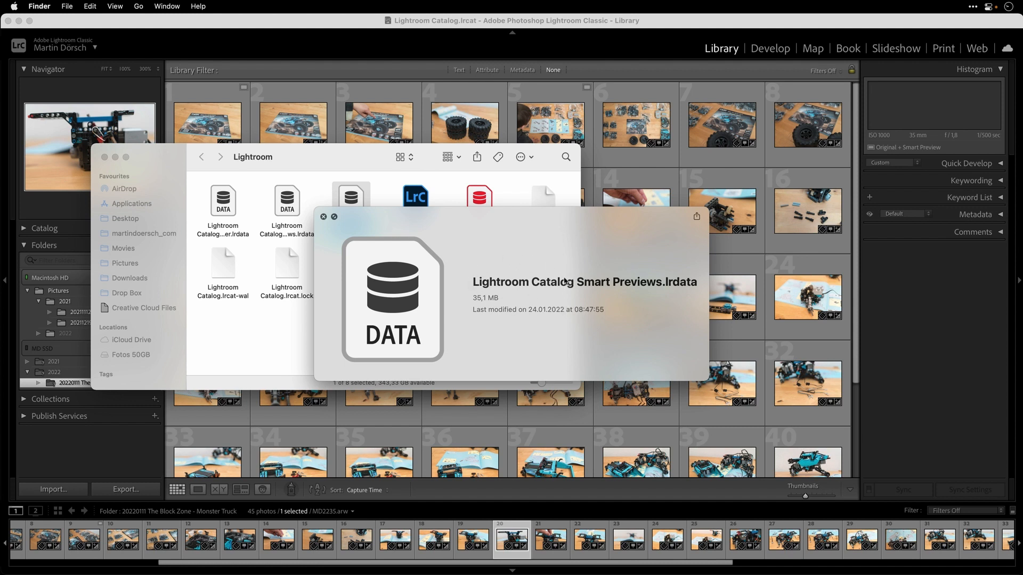
{"action": "key", "text": "space"}
{"action": "left_click", "coordinate": [432, 236]}
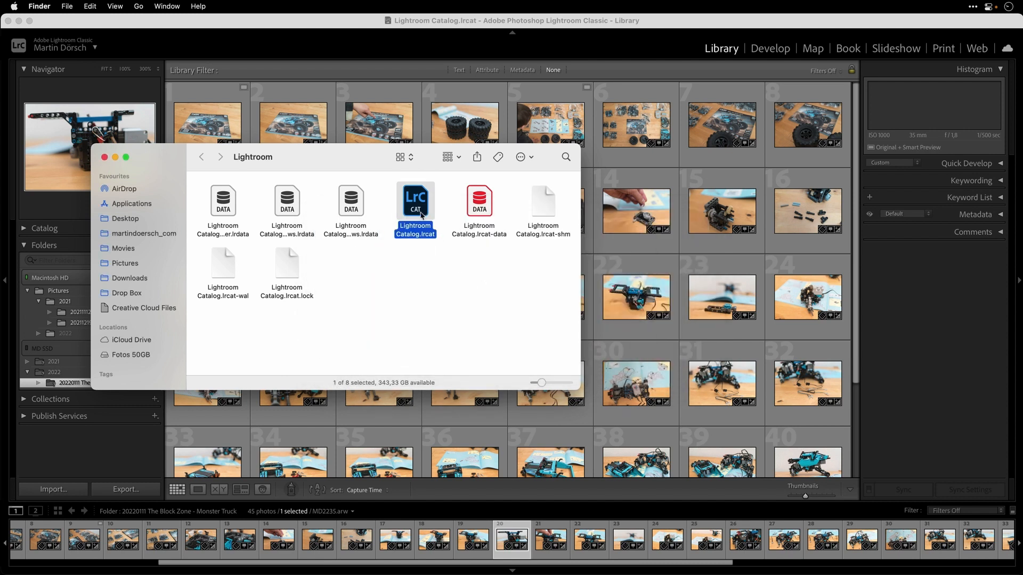
{"action": "left_click", "coordinate": [361, 229]}
{"action": "key", "text": "space"}
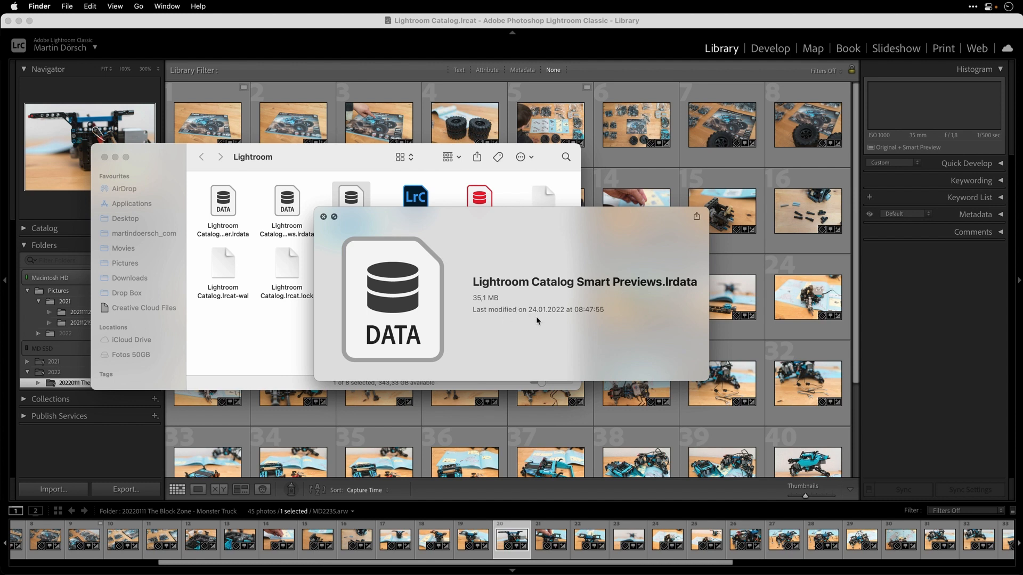
{"action": "key", "text": "space"}
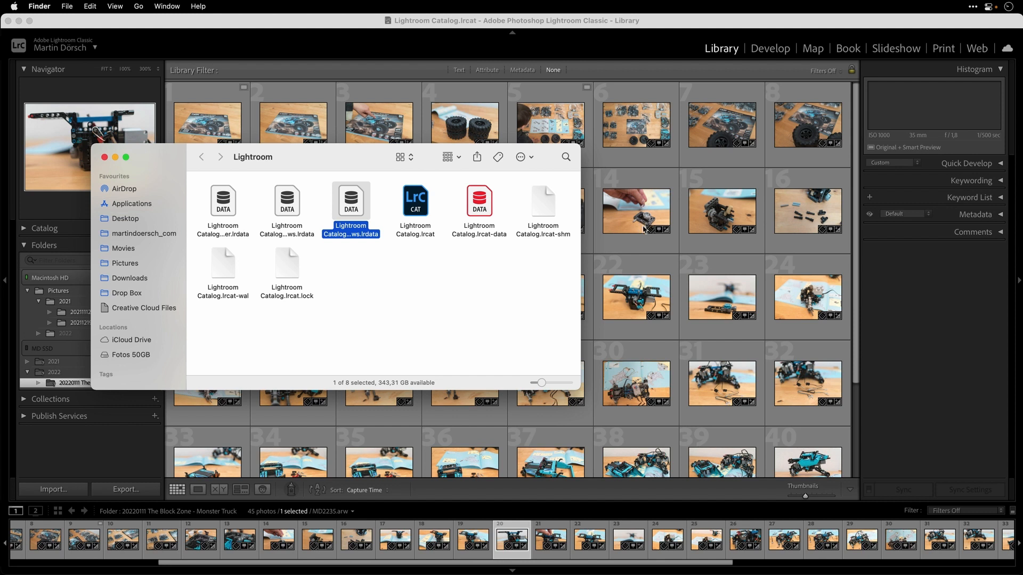
Show the package contents of Lightroom Catalog Smart Previews.lrdata and open subfolder 9403 inside folder 9
{"action": "right_click", "coordinate": [356, 204]}
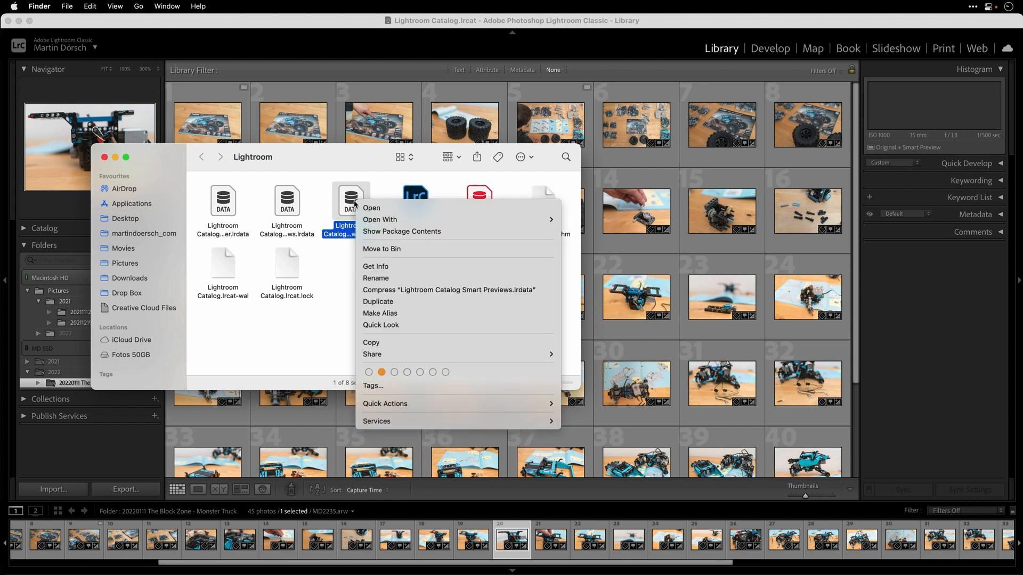
{"action": "left_click", "coordinate": [429, 231]}
{"action": "double_click", "coordinate": [424, 265]}
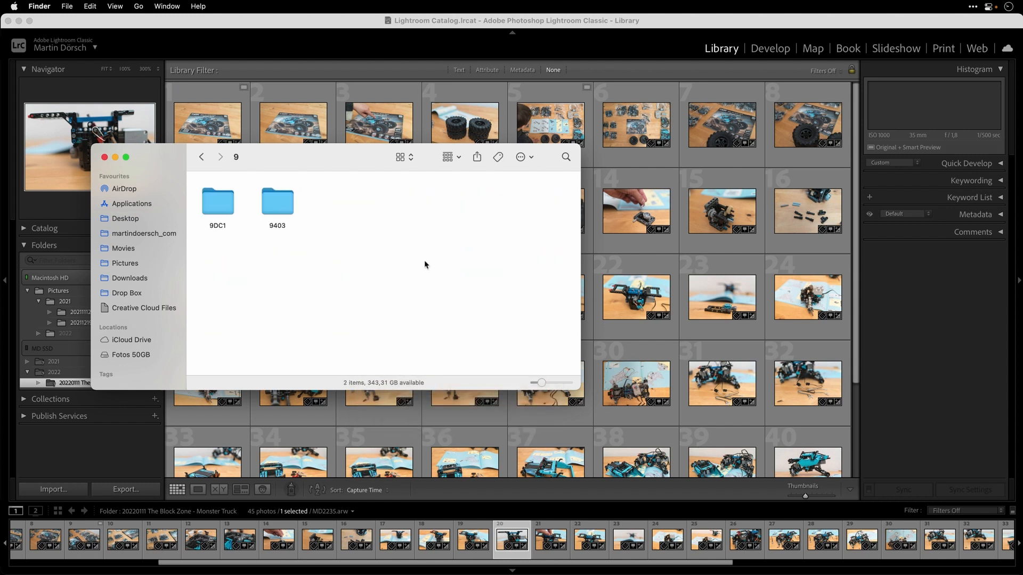
{"action": "double_click", "coordinate": [288, 204]}
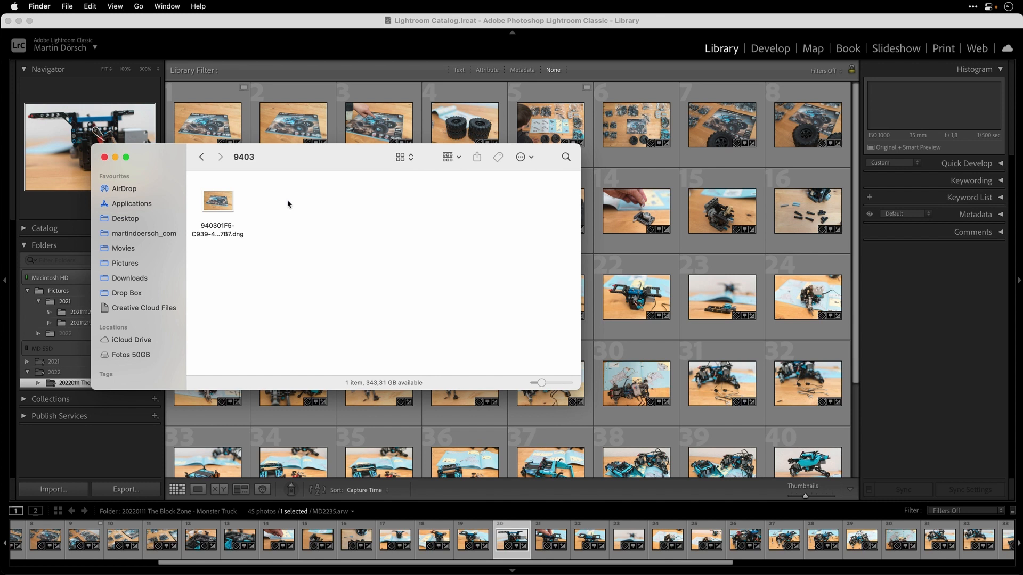
Check the file info of the DNG smart preview in folder 9403, and close the info and Finder windows
{"action": "left_click", "coordinate": [221, 201]}
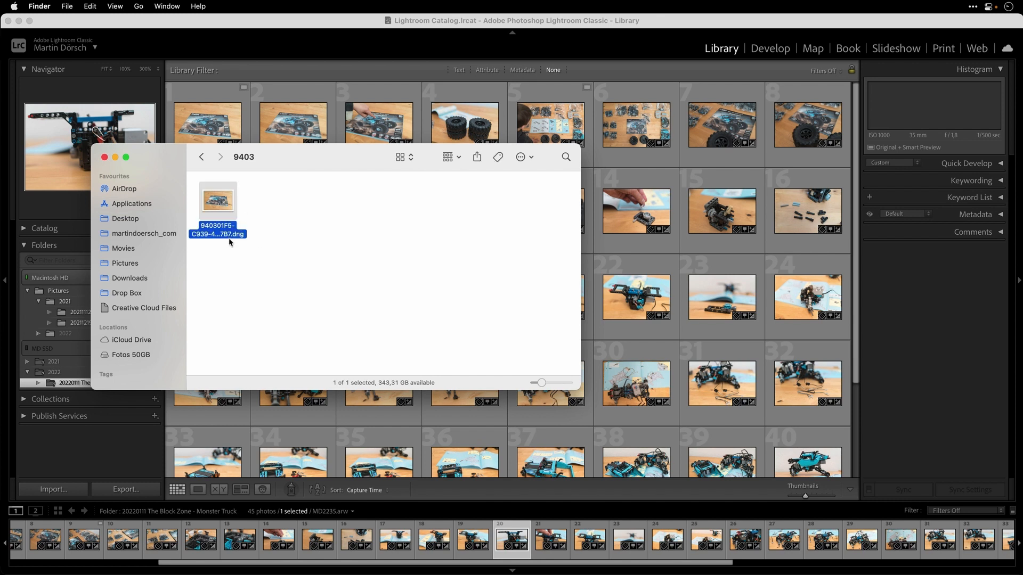
{"action": "key", "text": "super+i"}
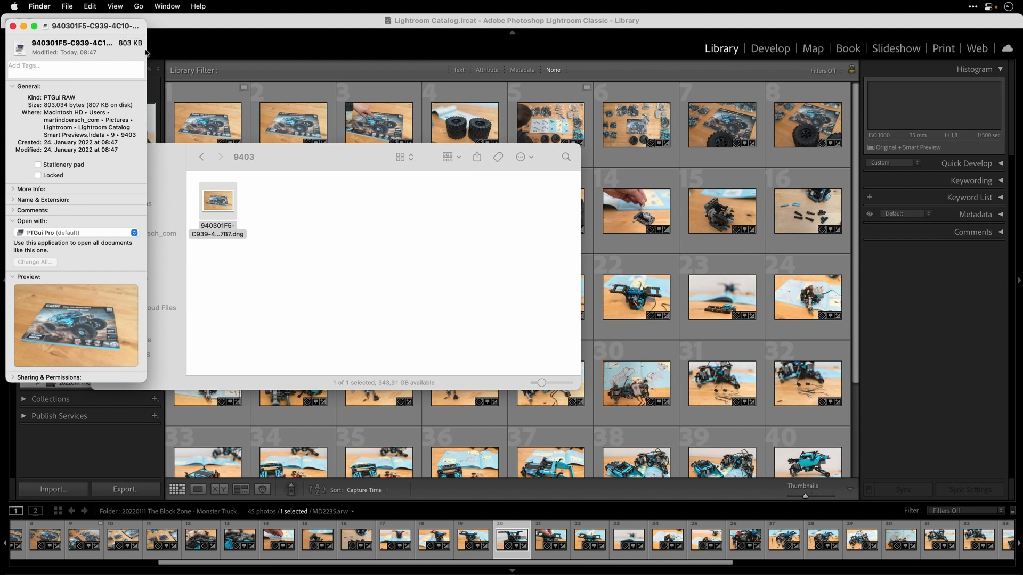
{"action": "left_click", "coordinate": [13, 26]}
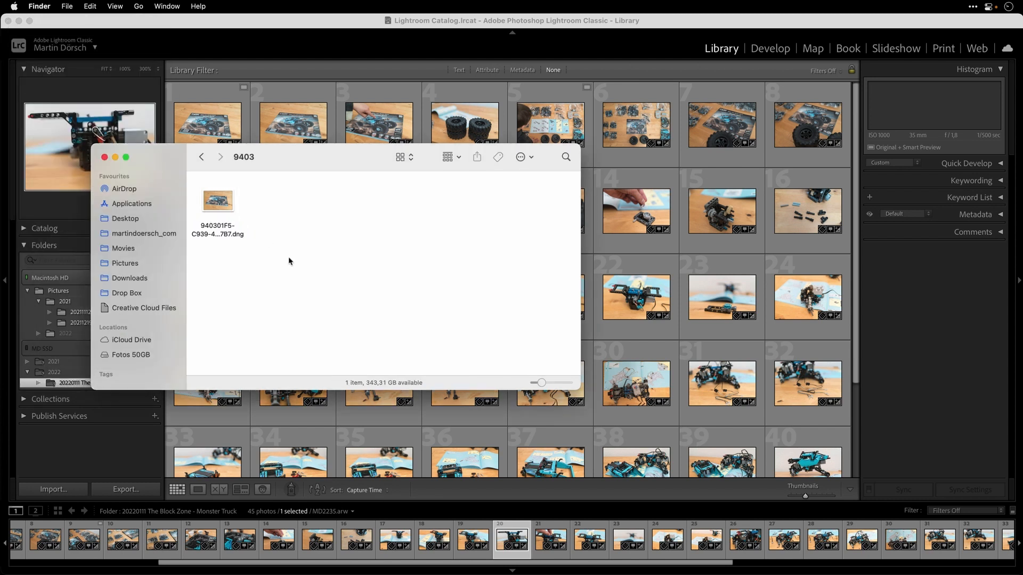
{"action": "key", "text": "super+w"}
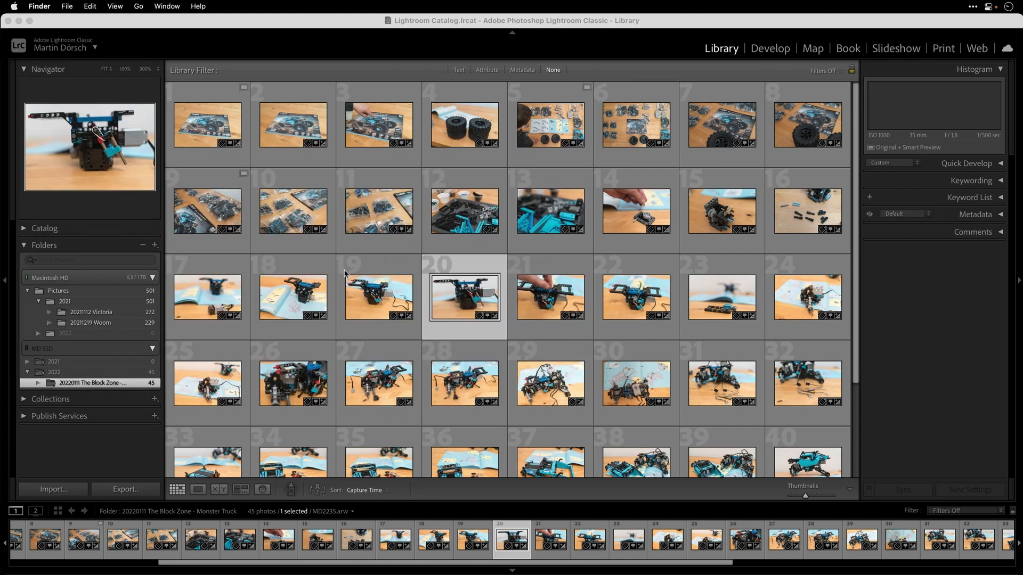
Open photo 29 (MD2244.arw) of the Monster Truck folder in Develop and view it at 100%
{"action": "left_click", "coordinate": [542, 382]}
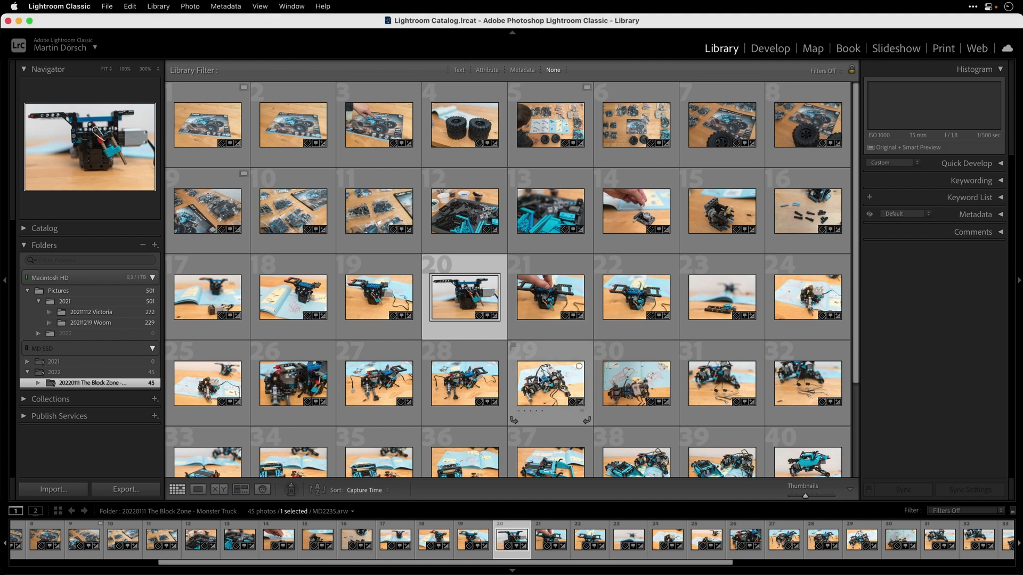
{"action": "left_click", "coordinate": [777, 52]}
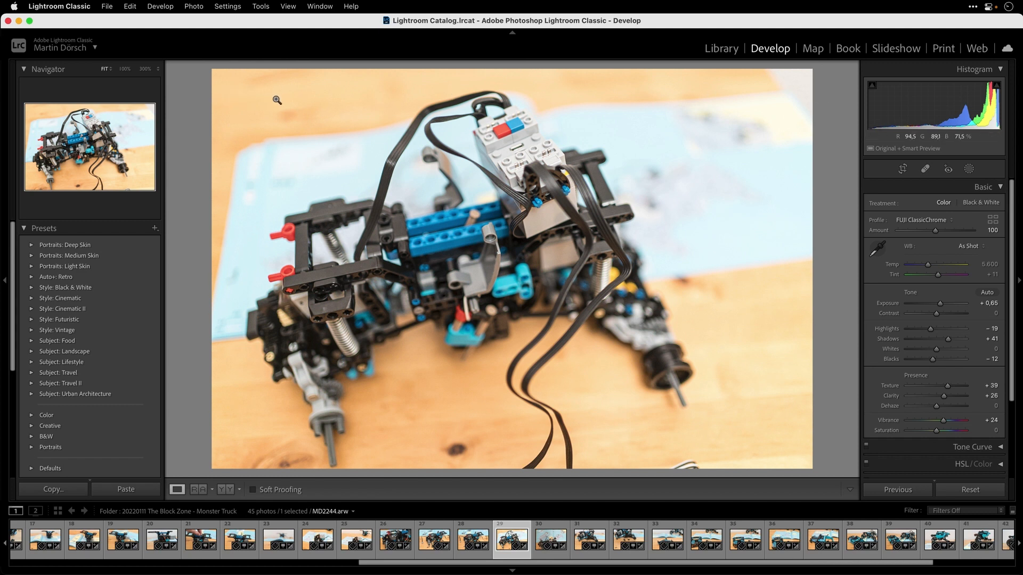
{"action": "left_click", "coordinate": [504, 267]}
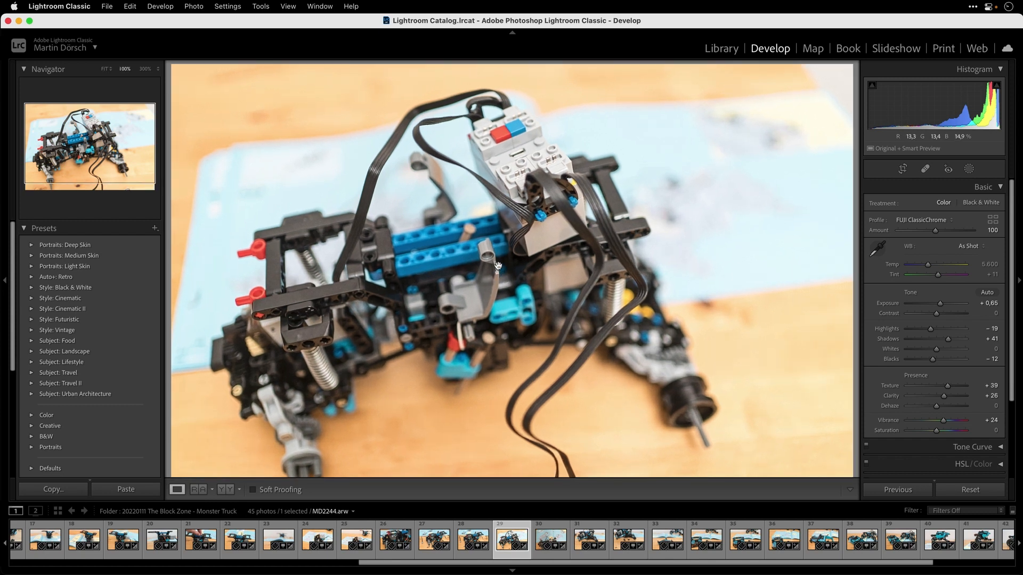
Examine the Sharpening and Noise Reduction settings of photo MD2244.arw, and return to the Library grid
{"action": "scroll", "coordinate": [1011, 403], "scroll_direction": "down", "scroll_amount": 1}
{"action": "scroll", "coordinate": [1011, 403], "scroll_direction": "down", "scroll_amount": 5}
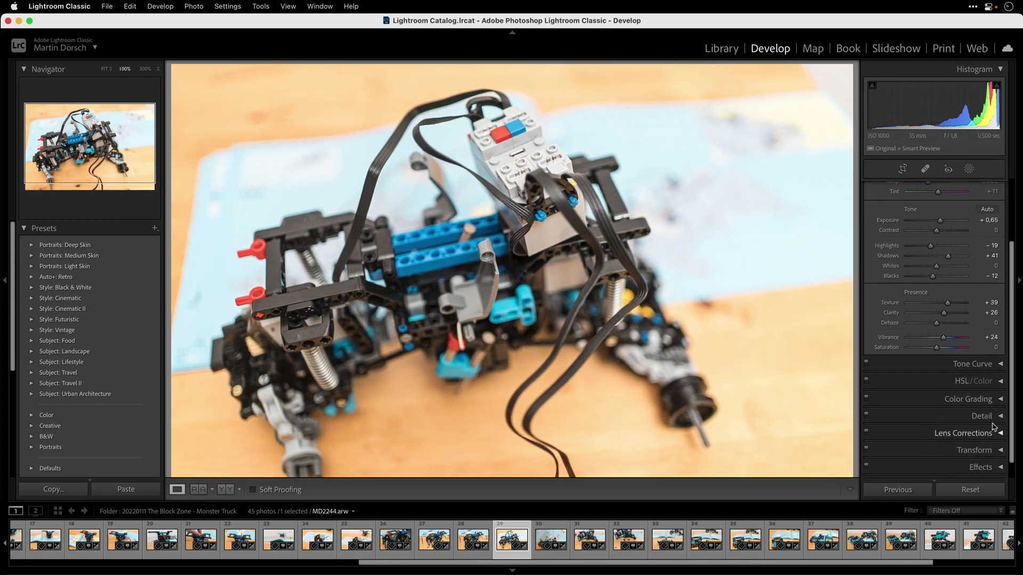
{"action": "left_click", "coordinate": [1001, 416]}
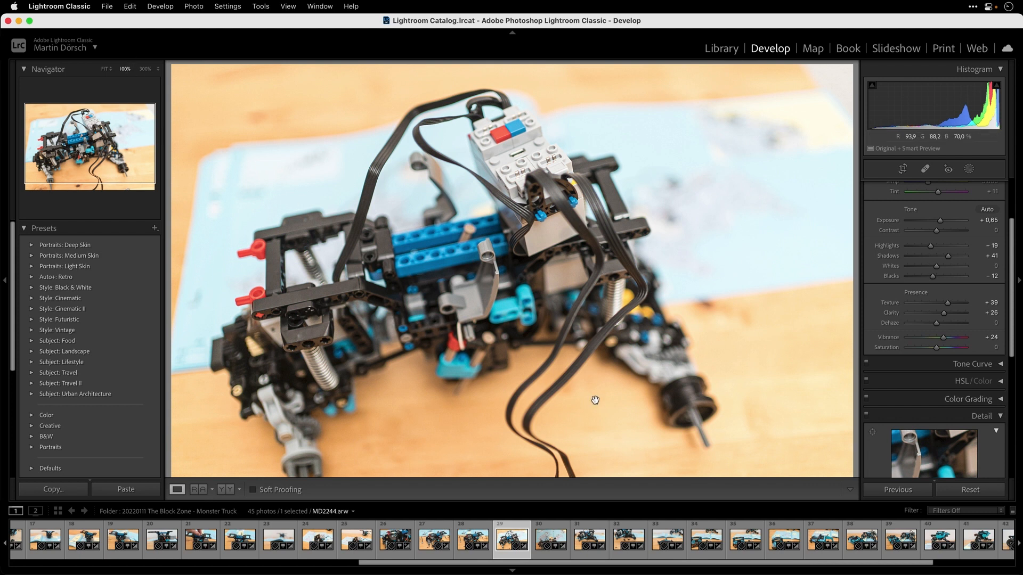
{"action": "scroll", "coordinate": [1012, 321], "scroll_direction": "down", "scroll_amount": 10}
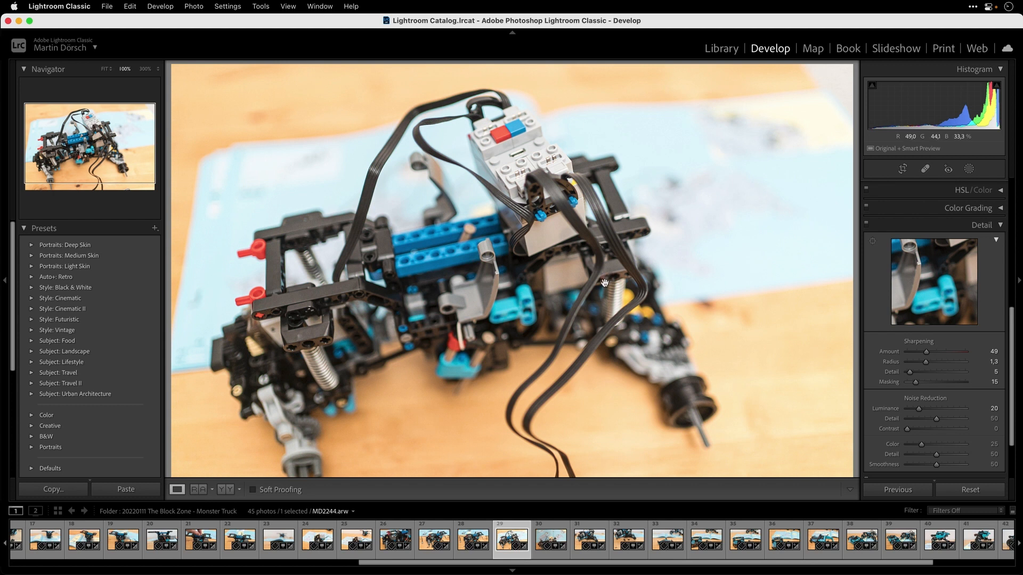
{"action": "left_click", "coordinate": [1000, 226]}
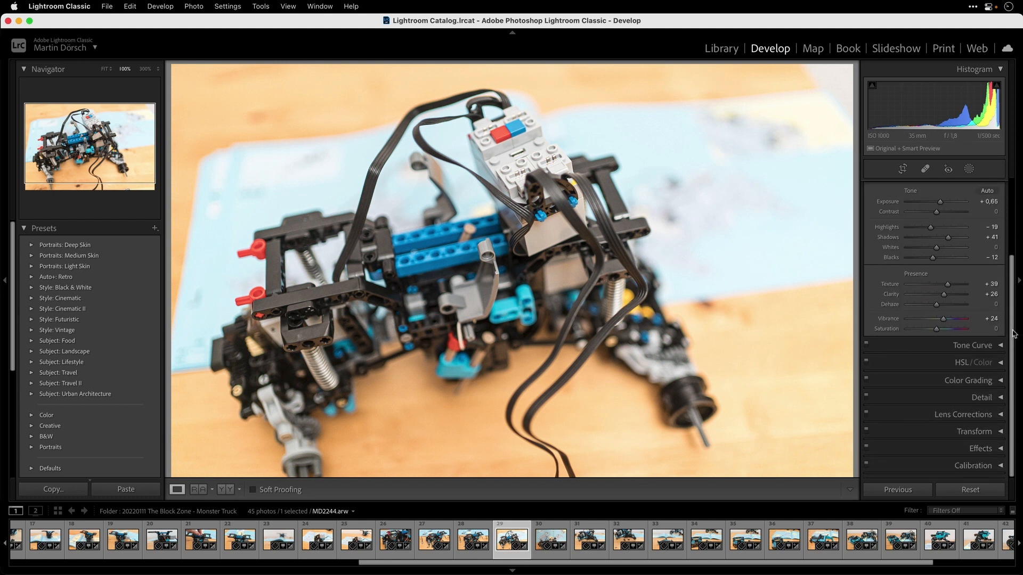
{"action": "scroll", "coordinate": [951, 245], "scroll_direction": "up", "scroll_amount": 5}
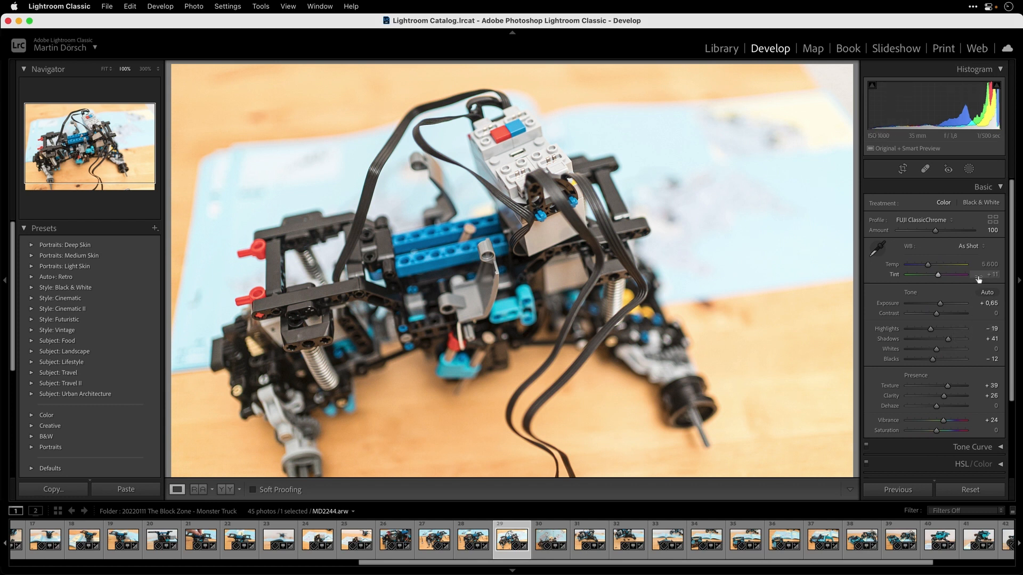
{"action": "key", "text": "z"}
{"action": "key", "text": "g"}
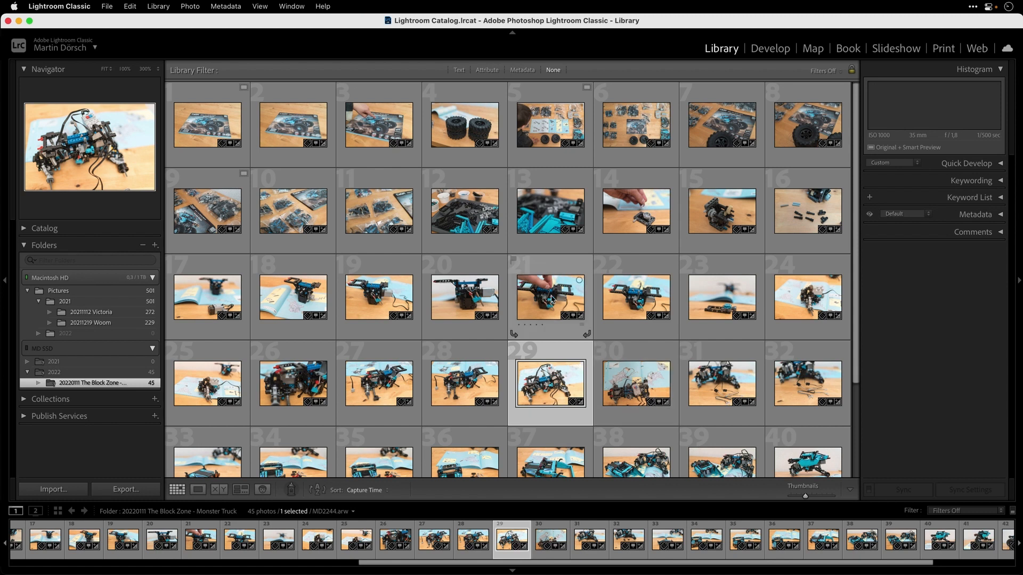
Open photo 28 (MD2243.arw) in Develop and convert it to Black & White, ending in the Library grid
{"action": "left_click", "coordinate": [454, 396]}
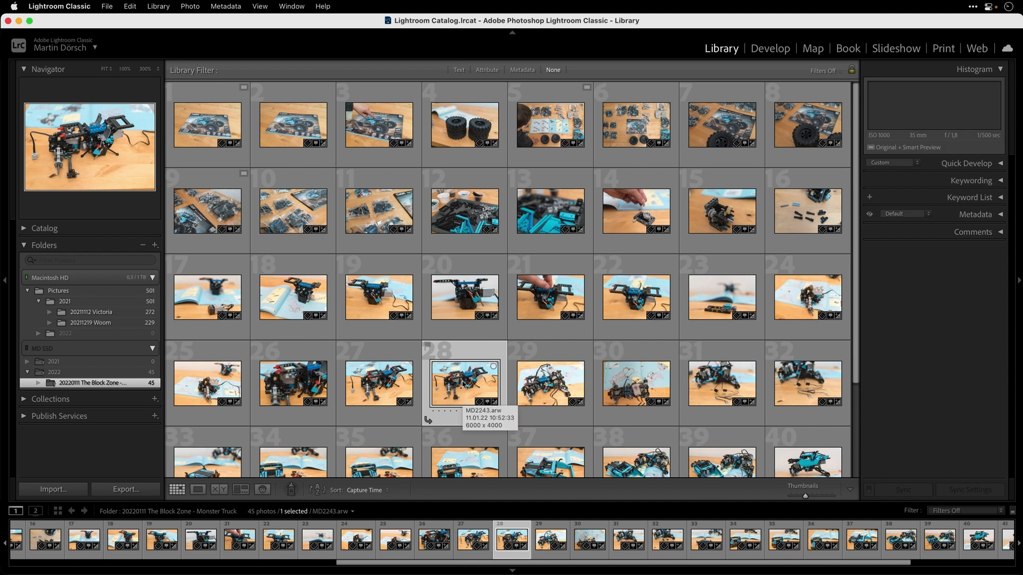
{"action": "key", "text": "d"}
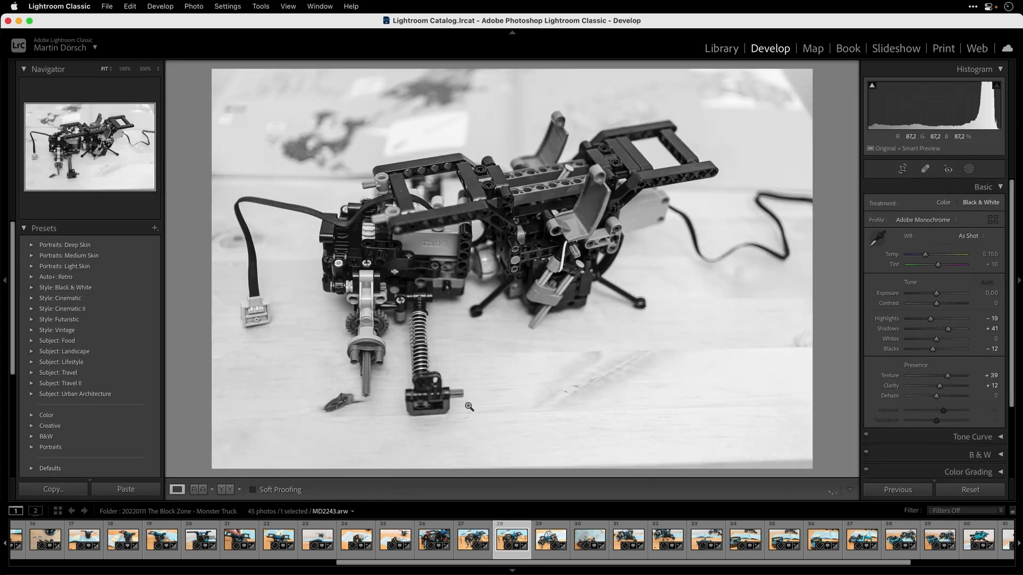
{"action": "key", "text": "g"}
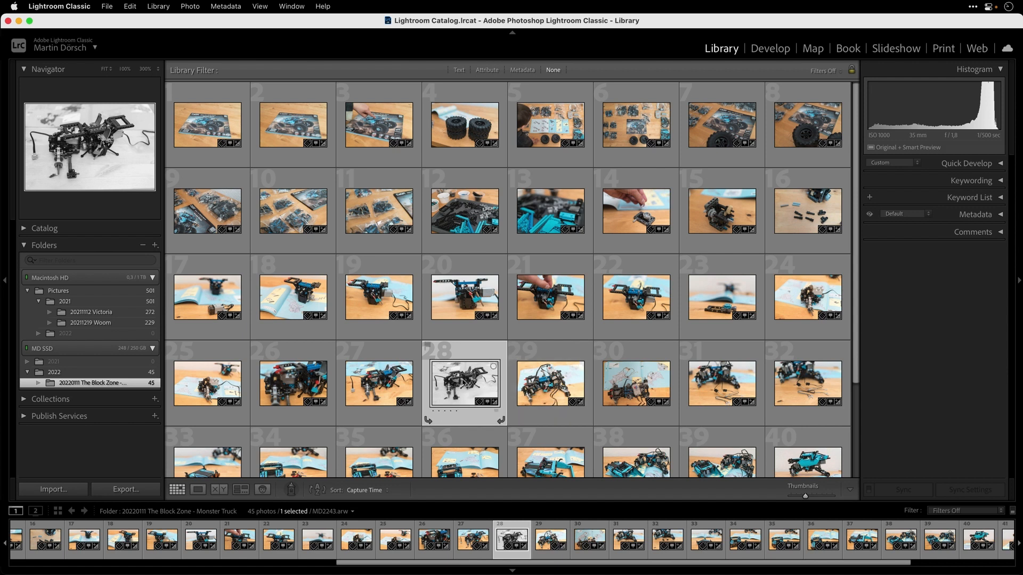
Inspect the black-and-white photo MD2243.arw at 100% in Develop, and return to the Library grid
{"action": "key", "text": "d"}
{"action": "left_click", "coordinate": [480, 208]}
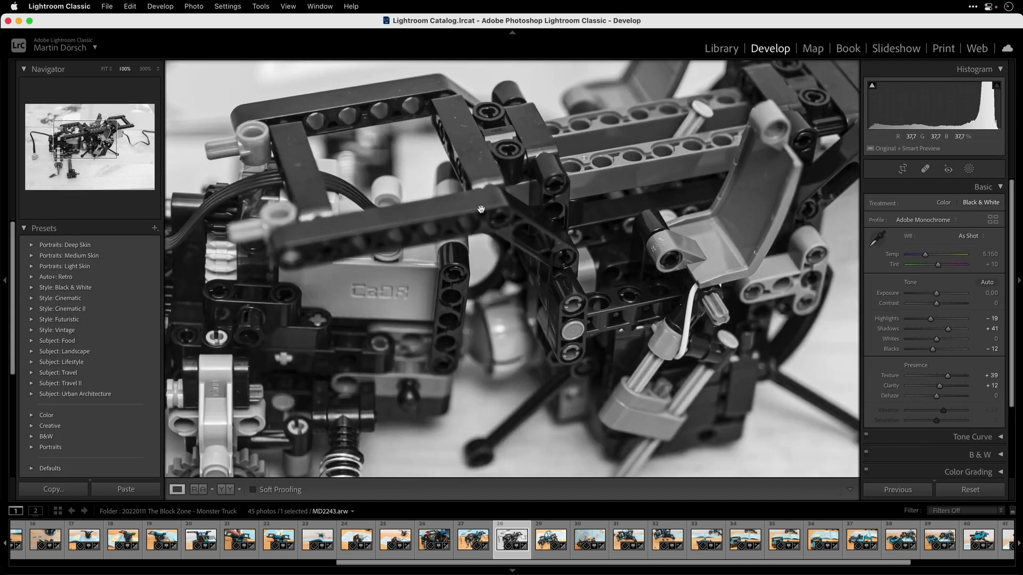
{"action": "left_click_drag", "start_coordinate": [571, 203], "coordinate": [553, 317]}
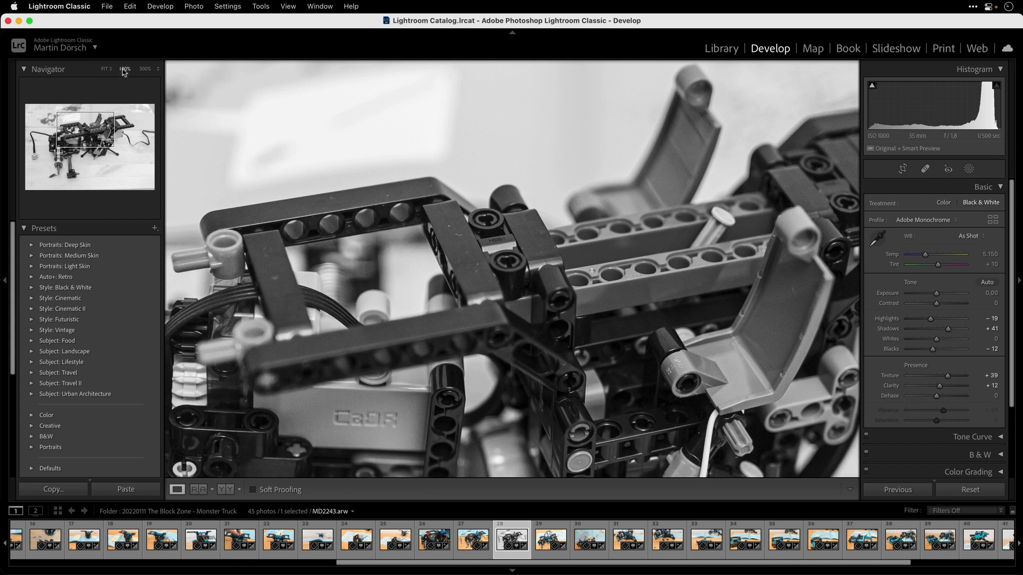
{"action": "left_click", "coordinate": [517, 320]}
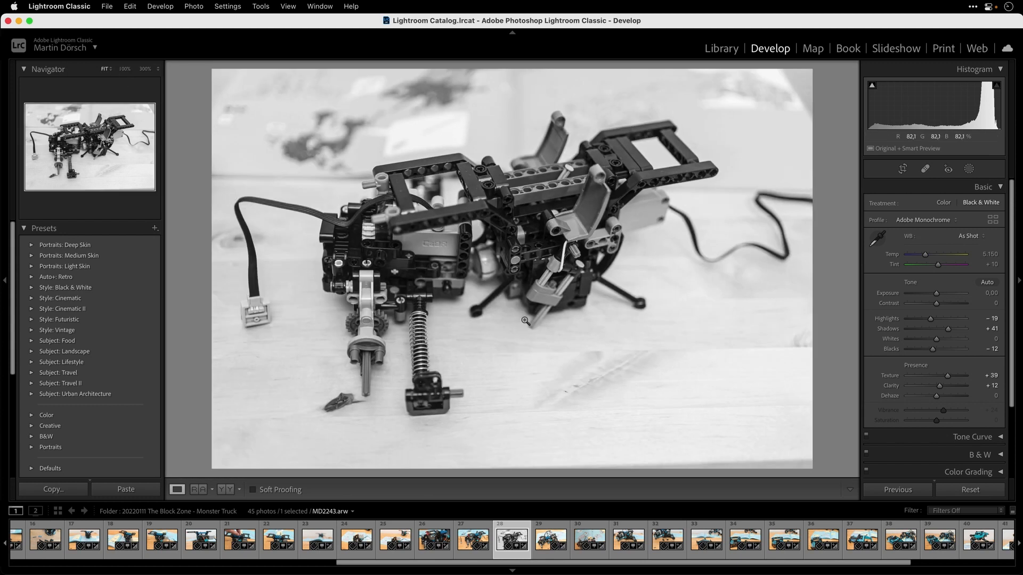
{"action": "key", "text": "g"}
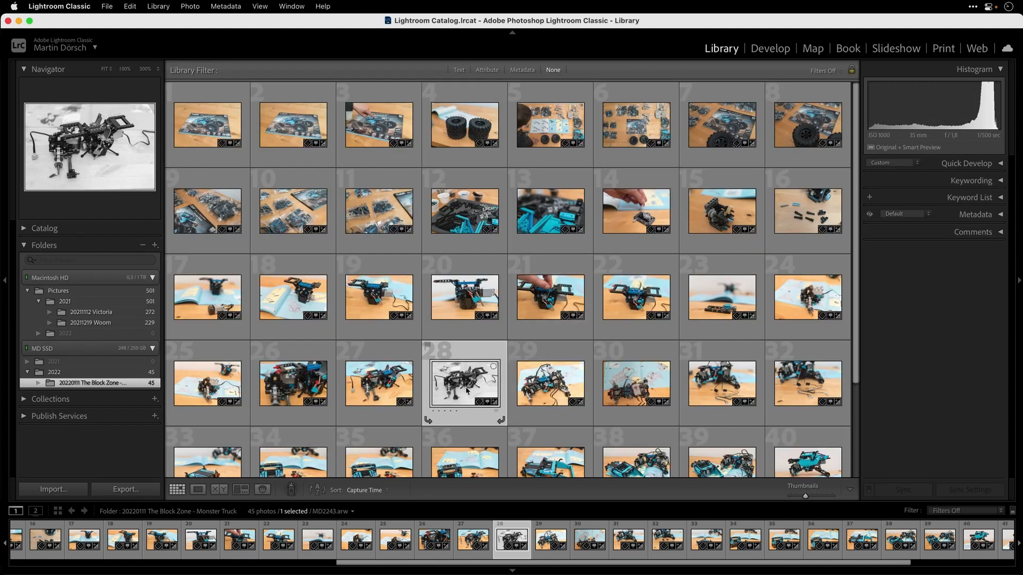